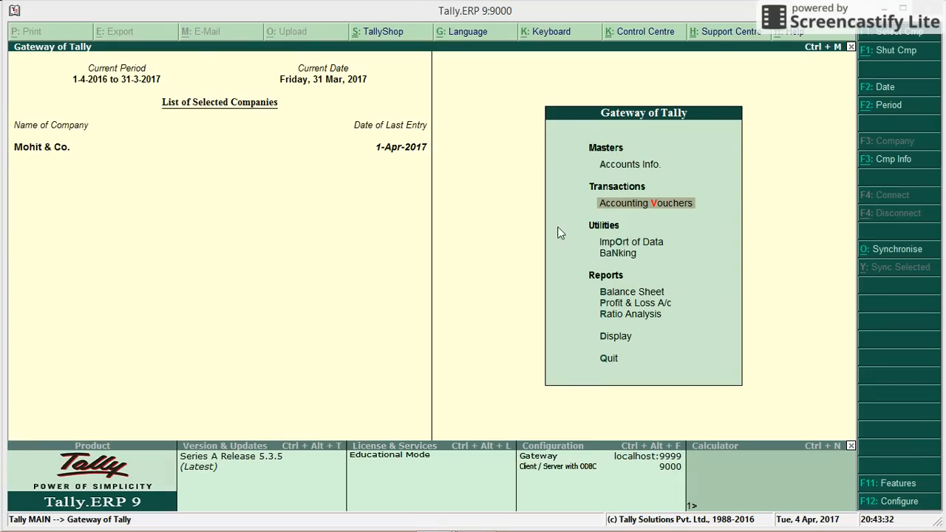
Open accounting voucher entry, view the Payment, Receipt and Purchase voucher types, and return to the Sales voucher.
left_click(498, 242)
key("Return")
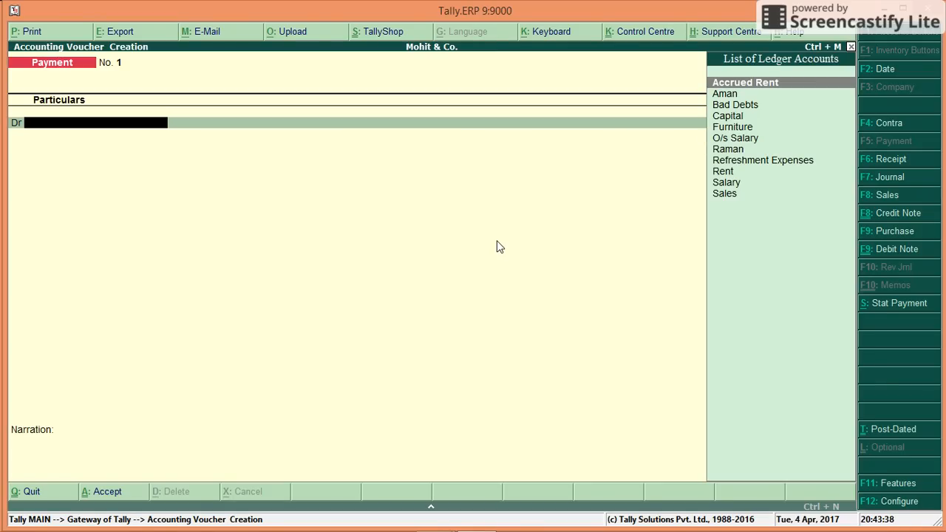
key("F6")
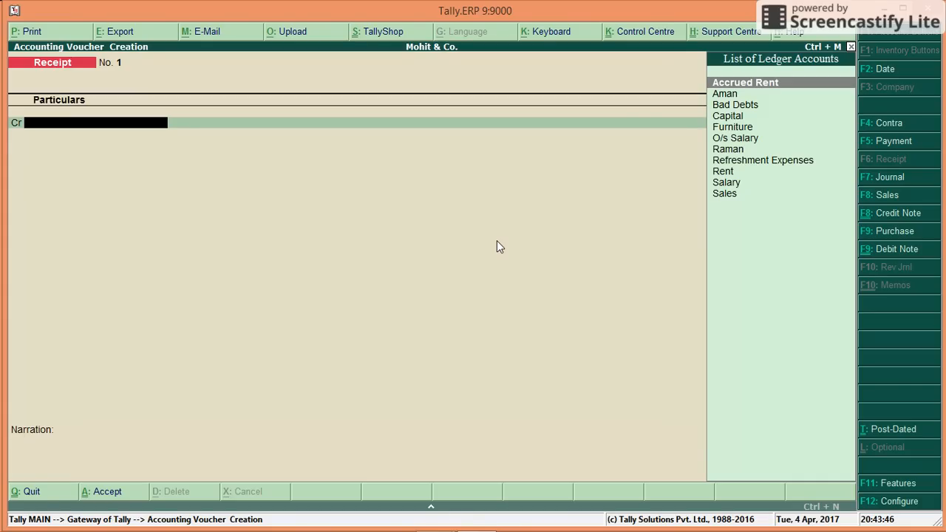
key("F8")
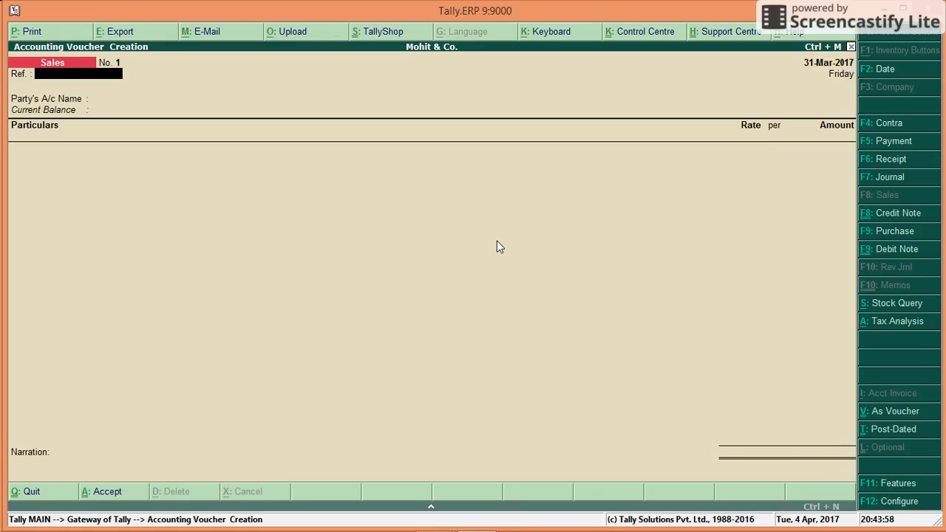
key("F9")
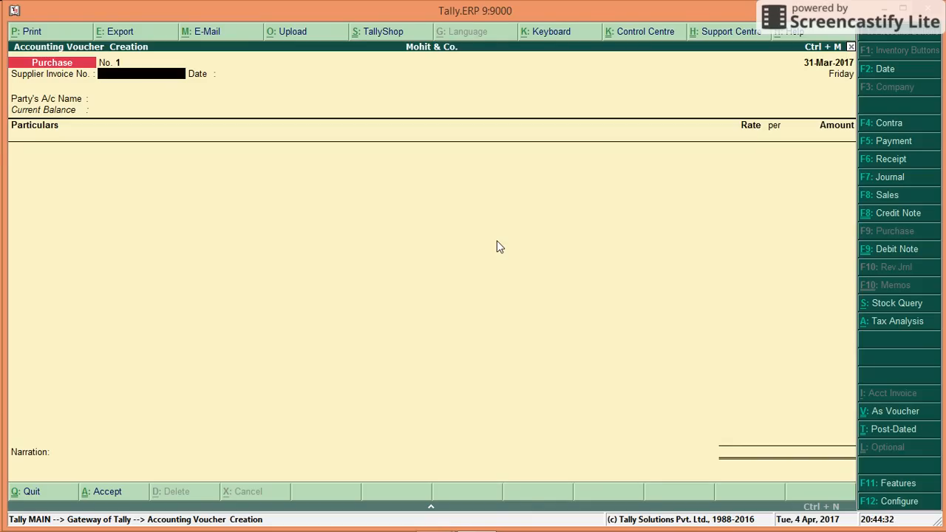
key("F8")
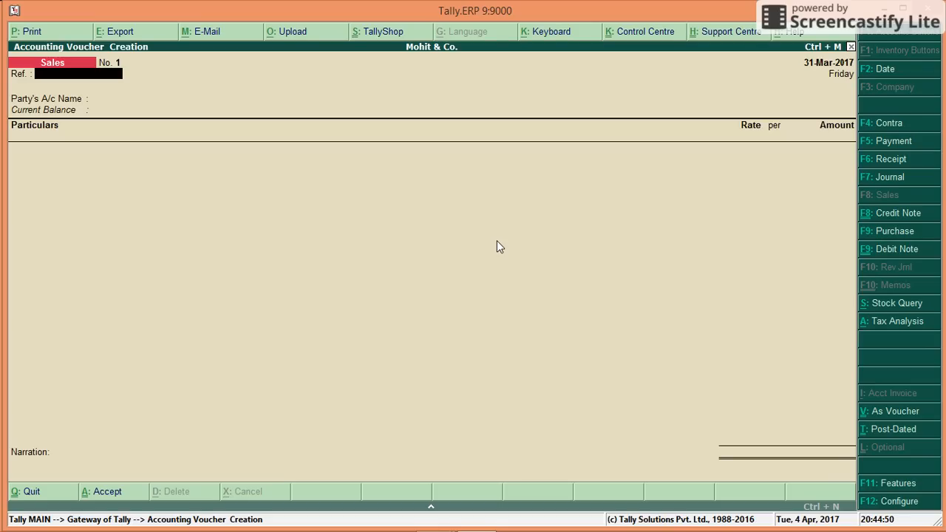
Open the company's accounting features and examine the invoicing options, including Allow invoicing and recording purchases in invoice format.
key("F11")
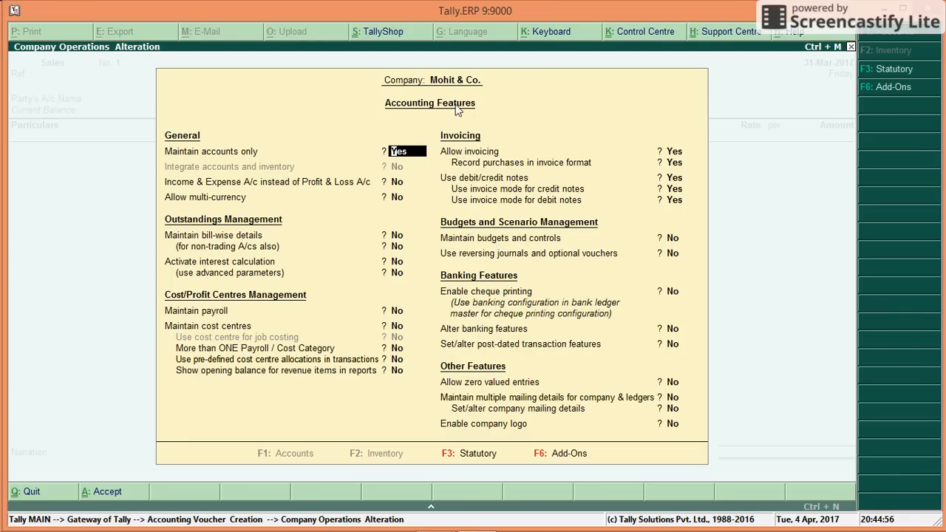
key("Return")
key("Return")
key("Return")
key("Return")
key("Return")
key("Return")
key("Return")
key("Return")
key("Up")
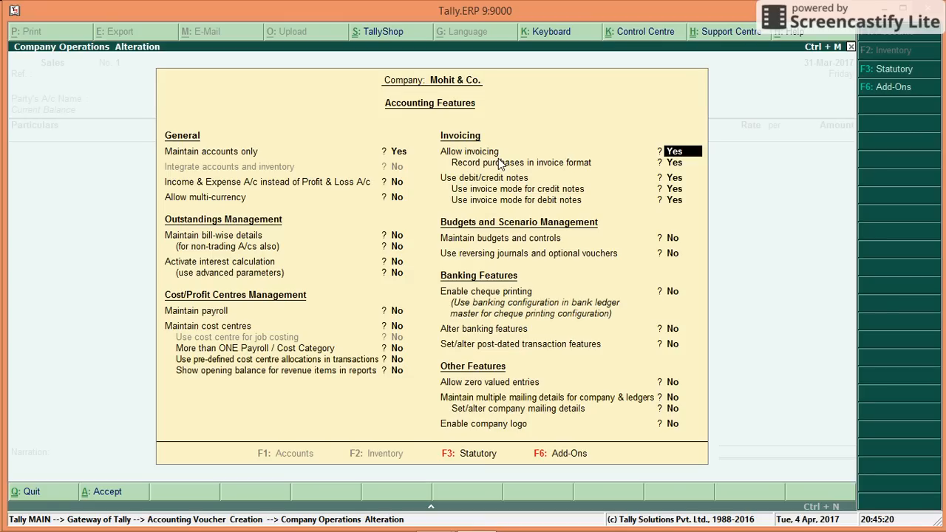
key("Return")
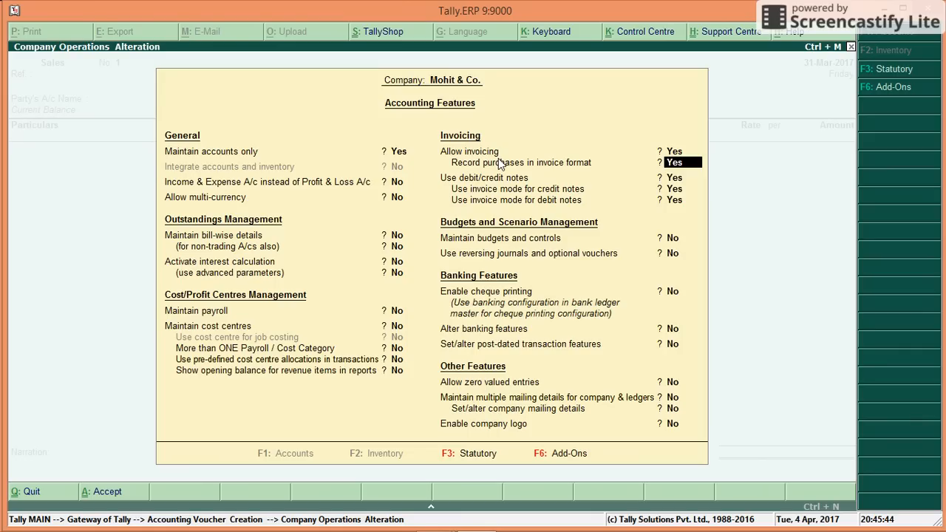
Go through the remaining accounting features and accept the feature settings to return to the sales voucher.
key("Return")
key("Return")
key("Return")
key("Return")
key("Return")
key("Return")
key("Return")
key("Return")
key("Return")
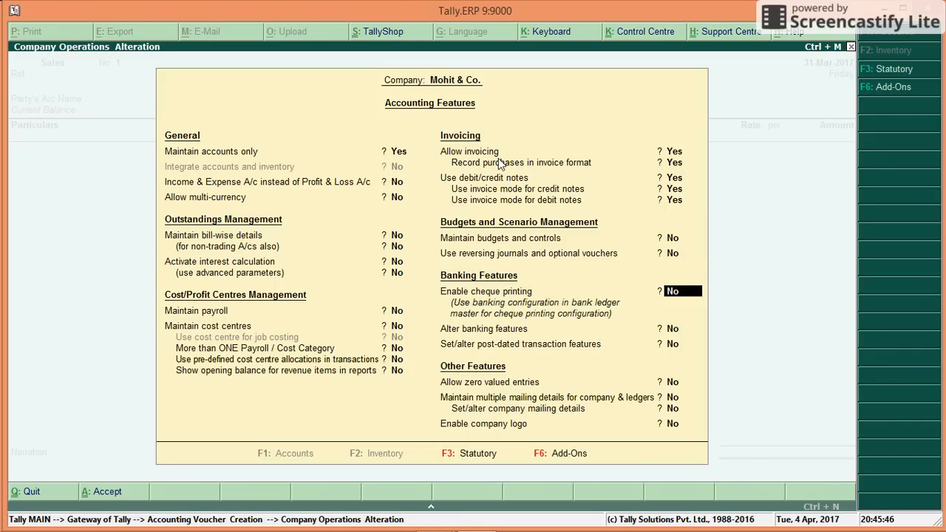
key("Return")
key("Return")
key("Return")
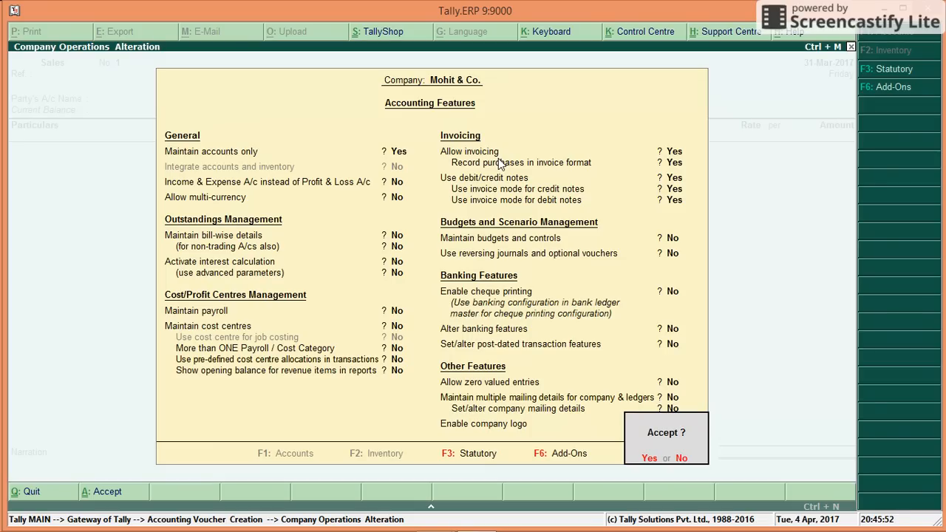
key("Return")
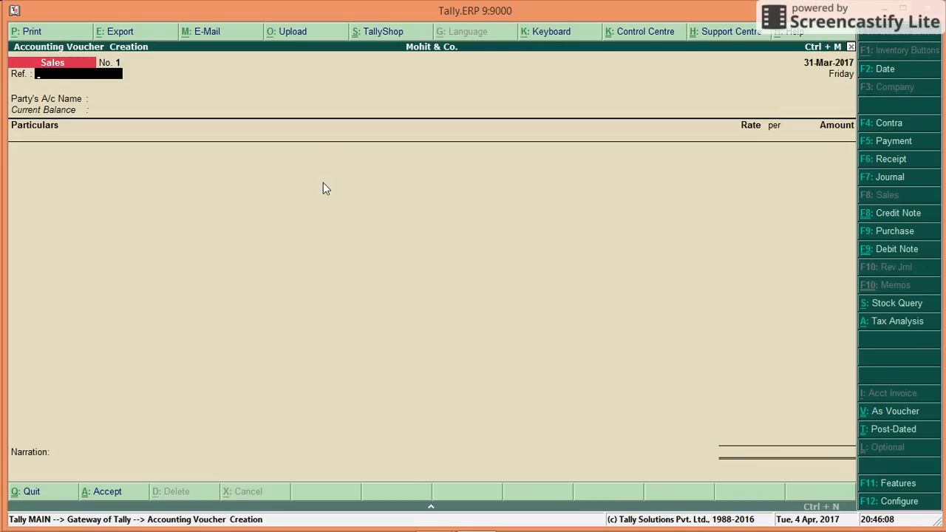
Switch the sales entry from invoice mode to voucher mode and select Cash as the debit ledger.
key("ctrl+v")
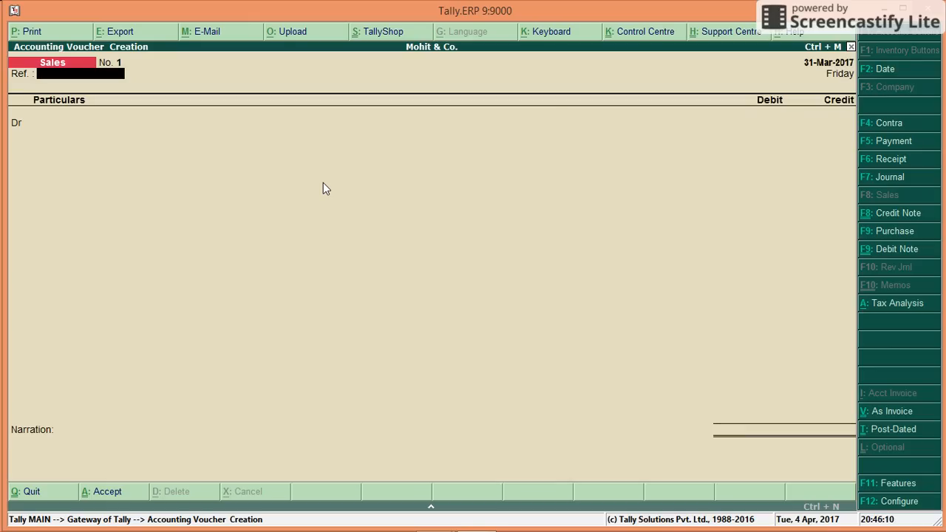
key("Return")
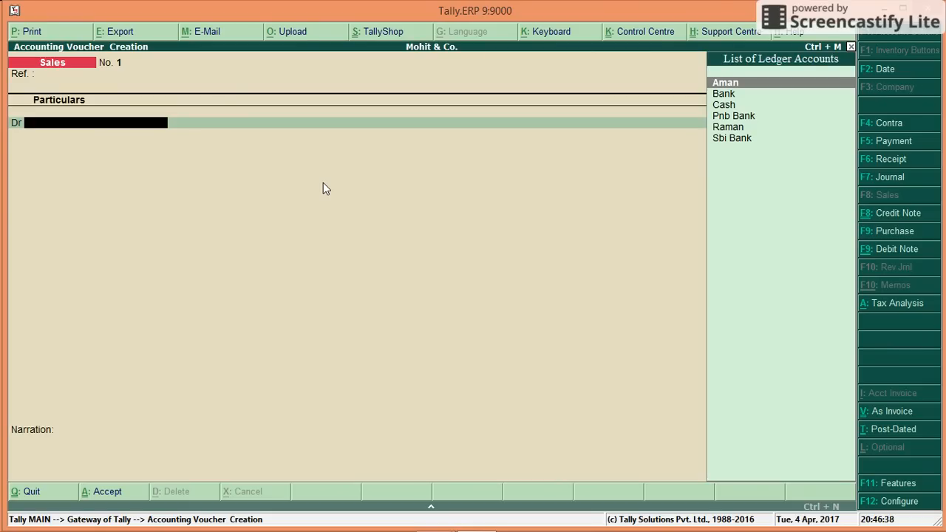
key("Down")
key("Down")
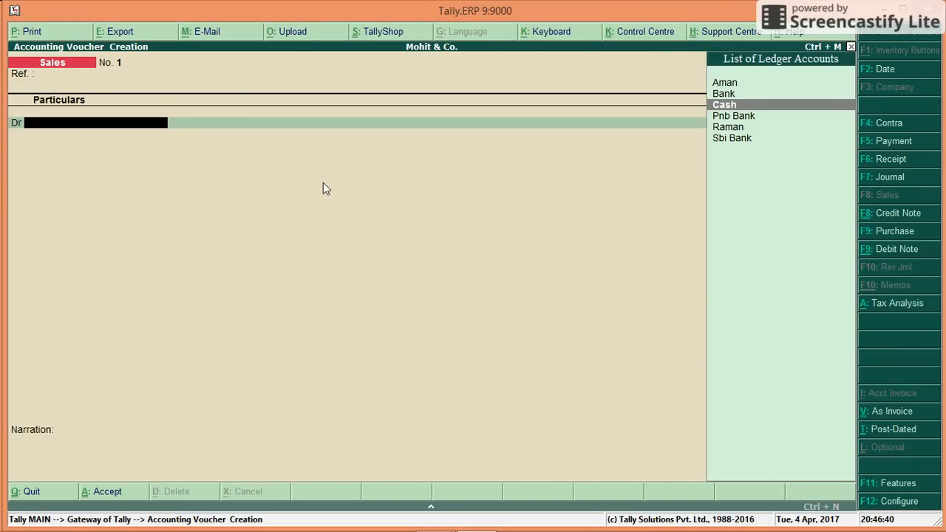
key("Return")
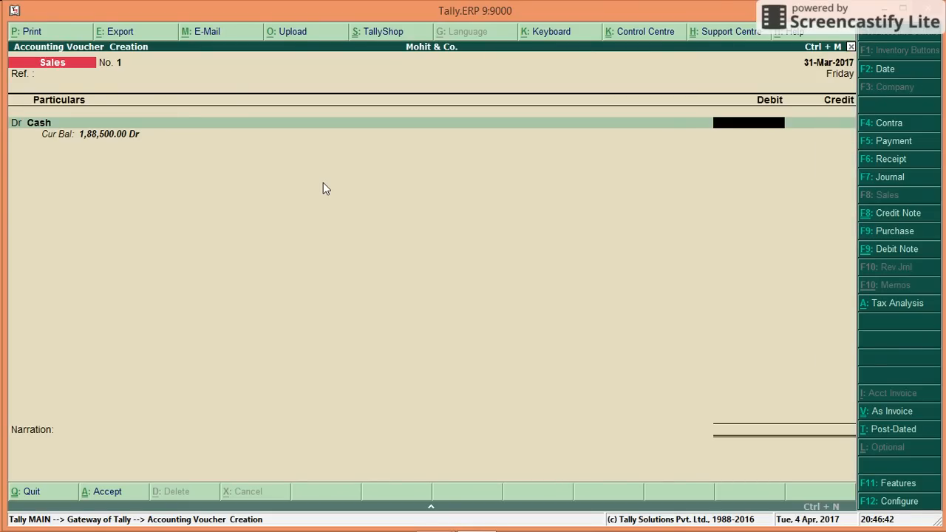
key("F2")
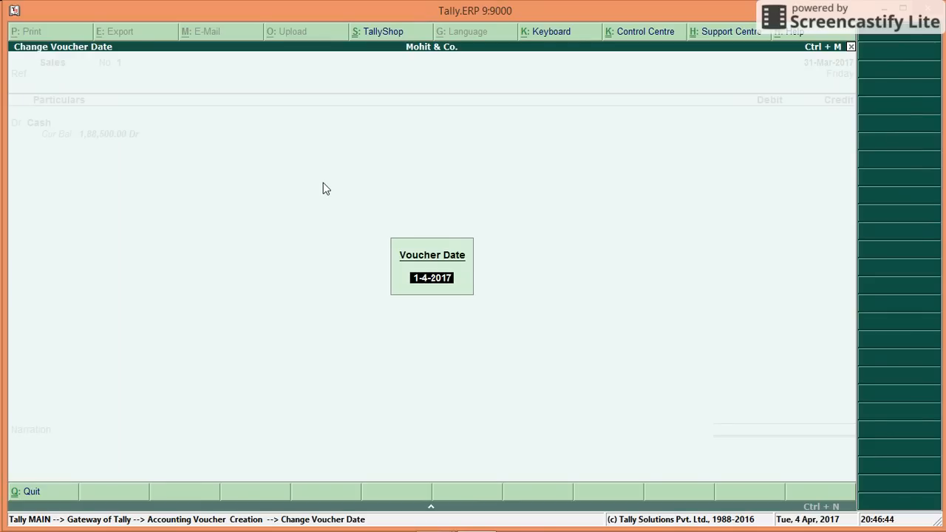
key("Return")
key("Escape")
key("Escape")
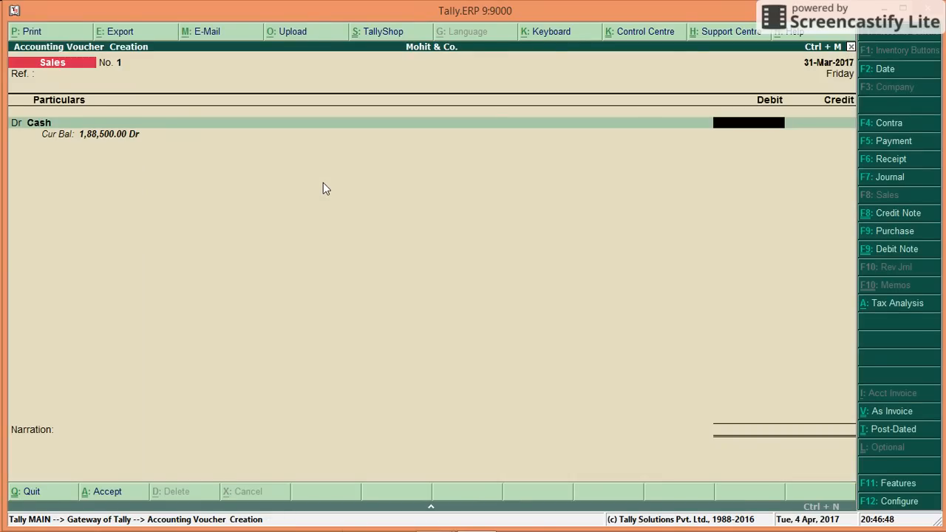
Change the current period so it starts on 1-4-2017 and set the sales voucher's date to 1-4-2017.
key("alt+F2")
type("1-4-2017")
key("Return")
type("31-3-2017")
key("Return")
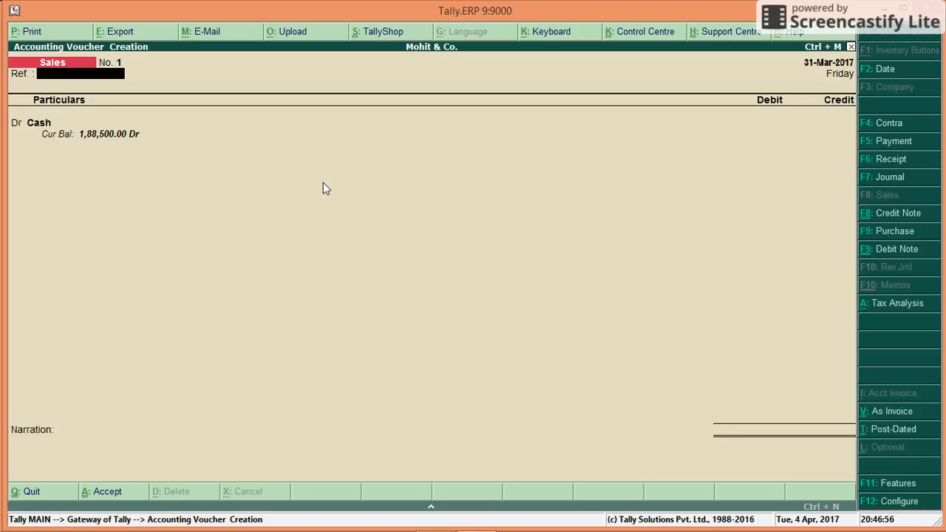
key("F2")
key("Return")
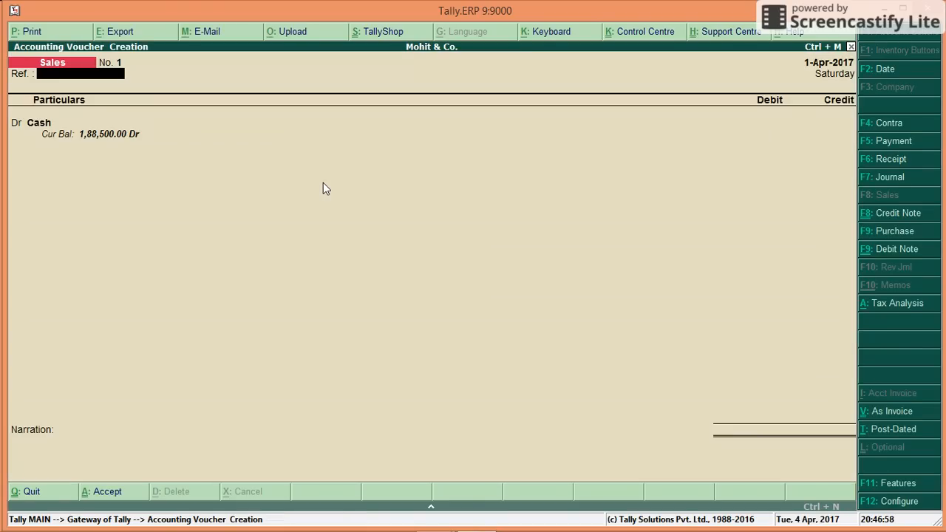
Record a cash sale by debiting Cash 2,500 and crediting Sales 2,500, and save the voucher without a narration.
key("Return")
key("Return")
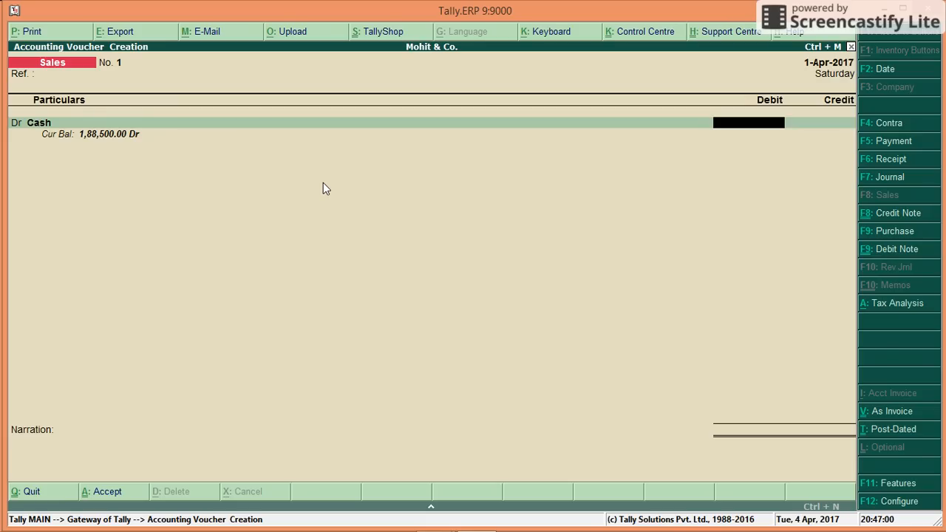
type("2500")
key("Return")
key("Return")
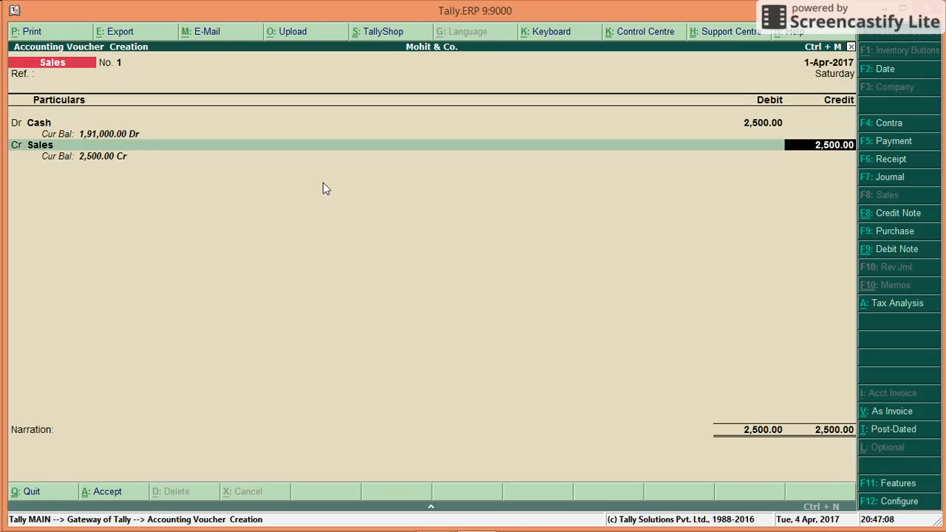
key("Return")
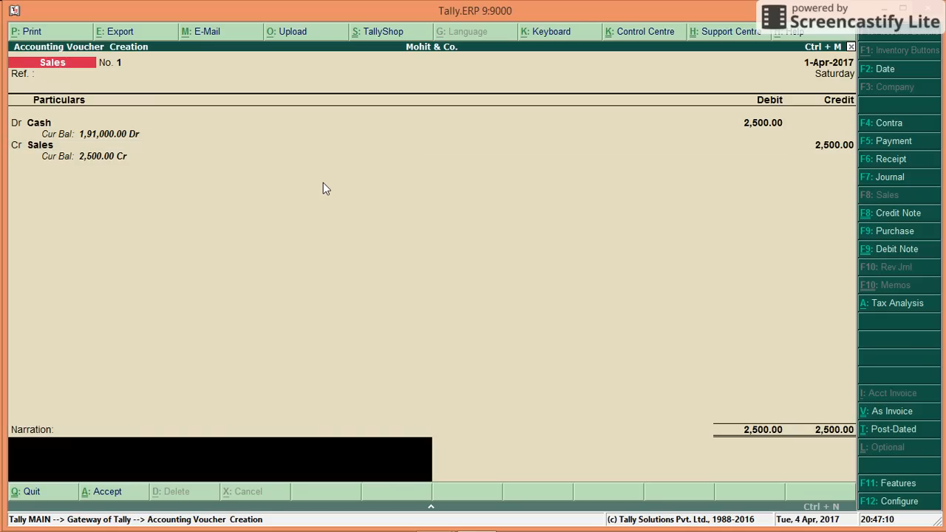
key("Return")
key("Return")
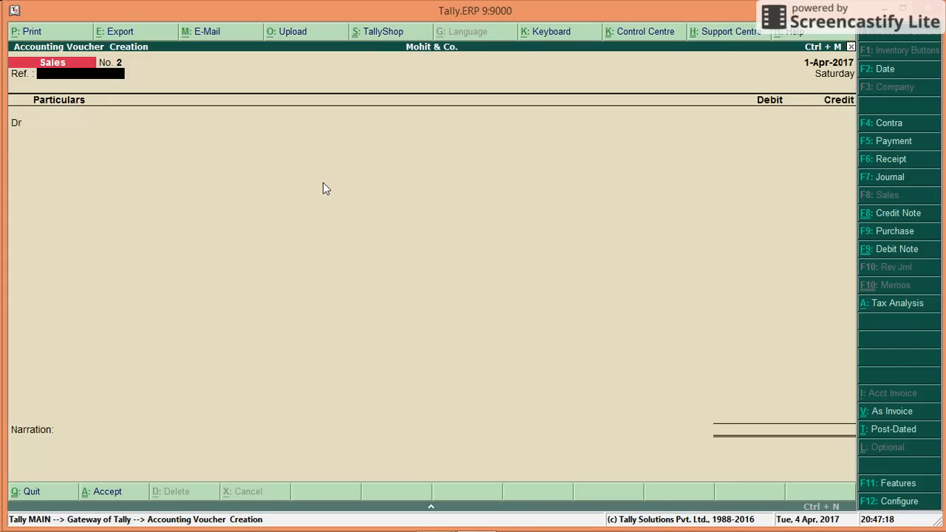
Record a credit sale of 3,500 by debiting the first listed customer's ledger and crediting Sales, and save the voucher.
key("Return")
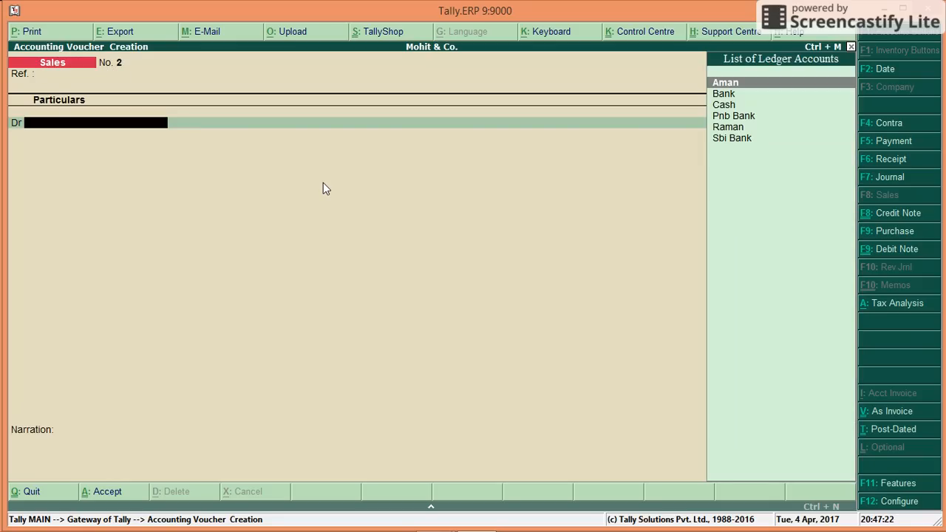
key("Return")
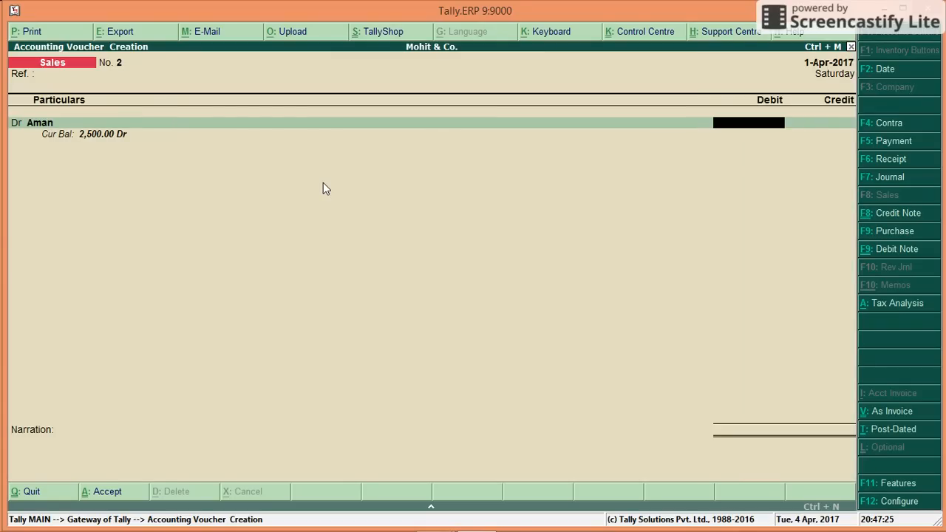
type("3500")
key("Return")
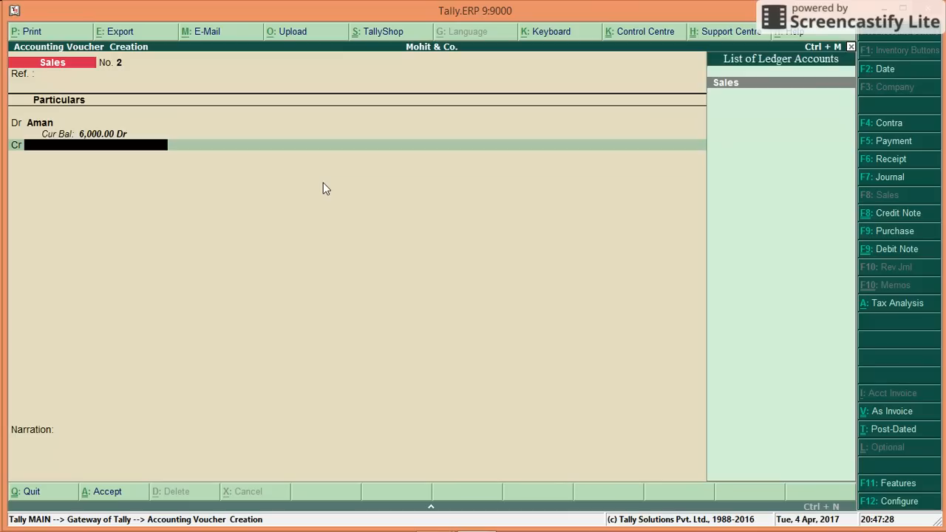
key("Return")
key("Return")
key("Return")
key("Return")
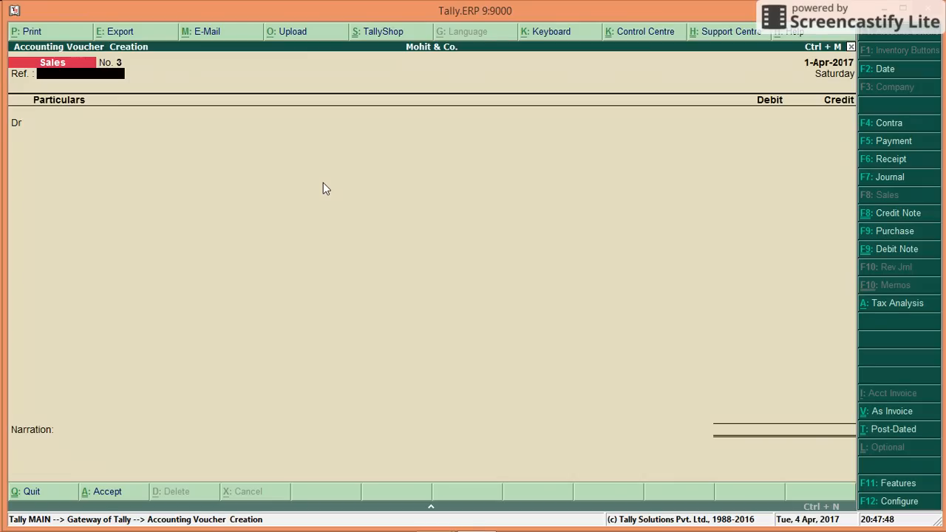
Switch the next sales entry to invoice mode and select Cash as the party account.
key("ctrl+v")
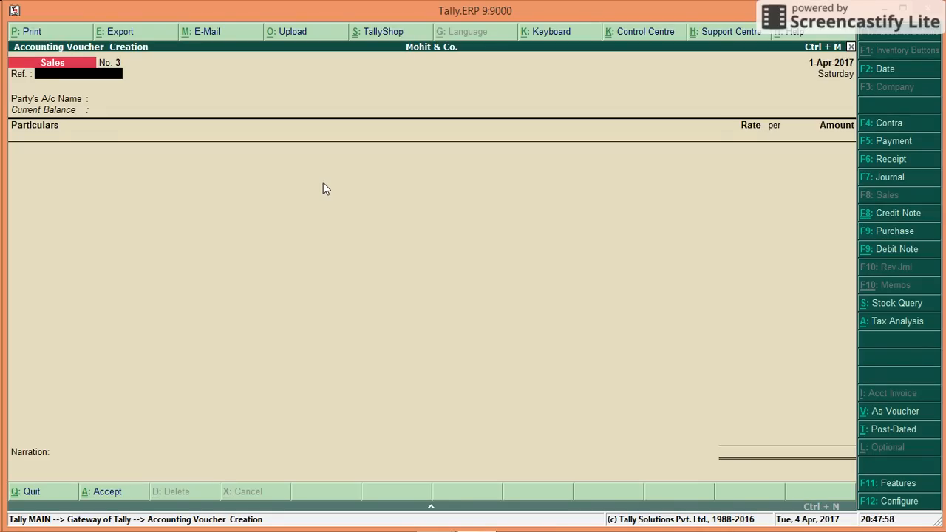
key("Return")
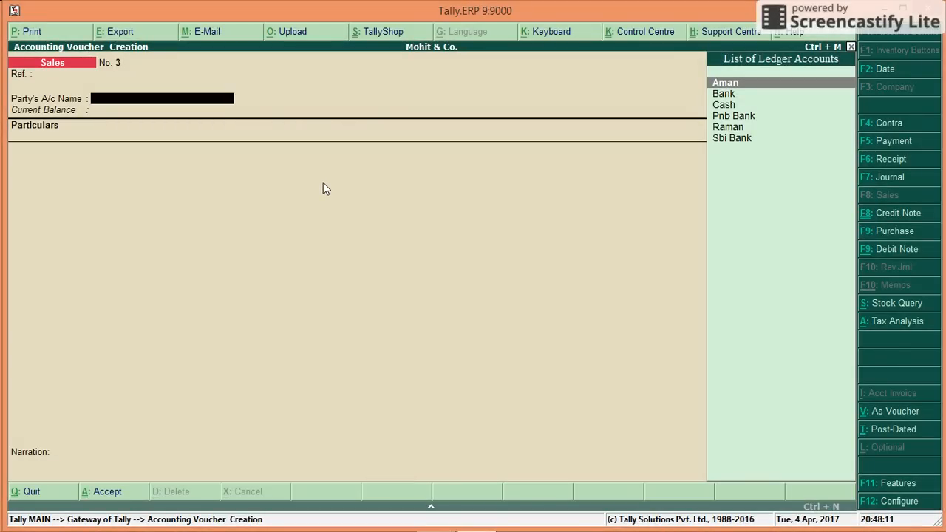
key("Down")
key("Down")
key("Return")
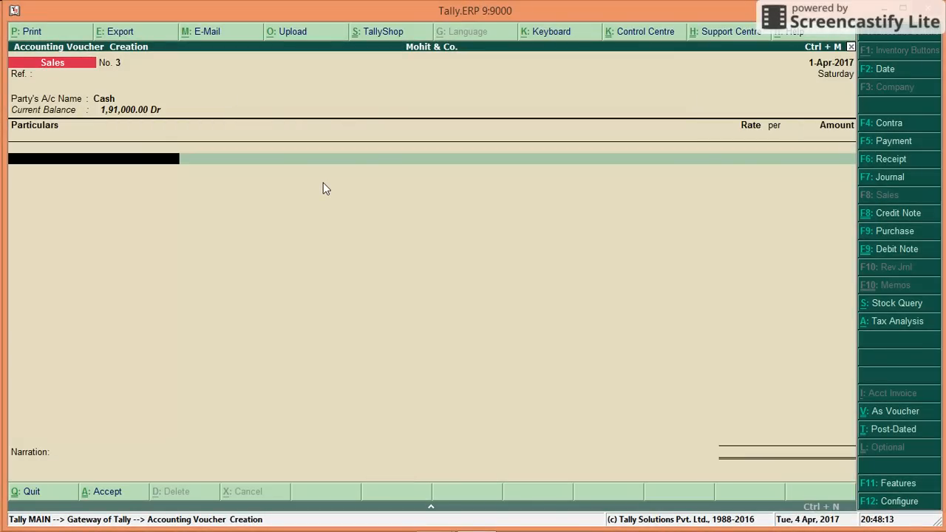
Add the Sales ledger with an amount of 25,000 to the cash invoice and save it without a narration.
type("Sa")
key("Down")
key("Down")
key("Return")
type("25,000")
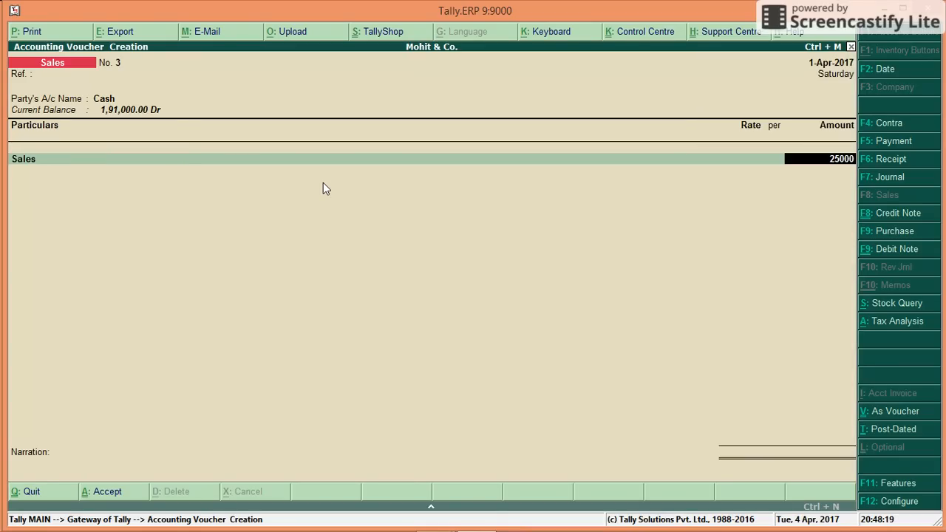
key("Return")
key("Return")
key("Return")
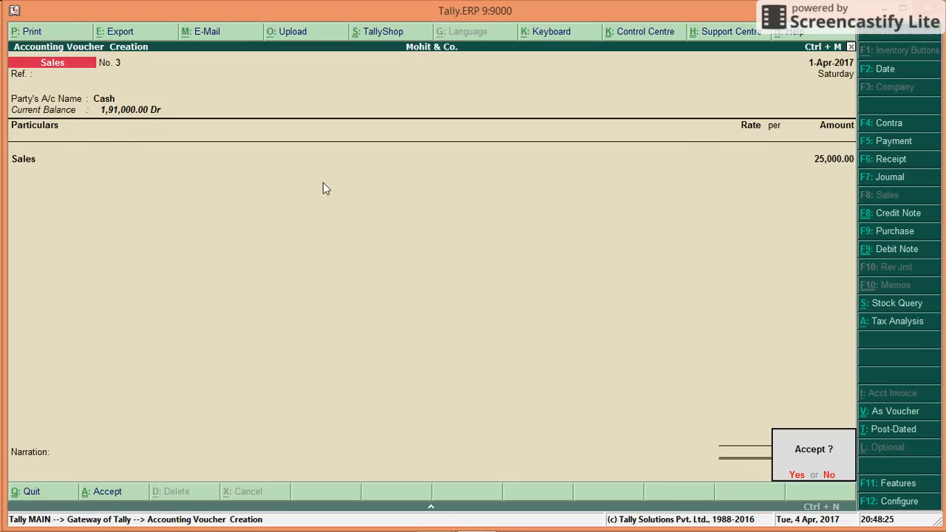
key("Return")
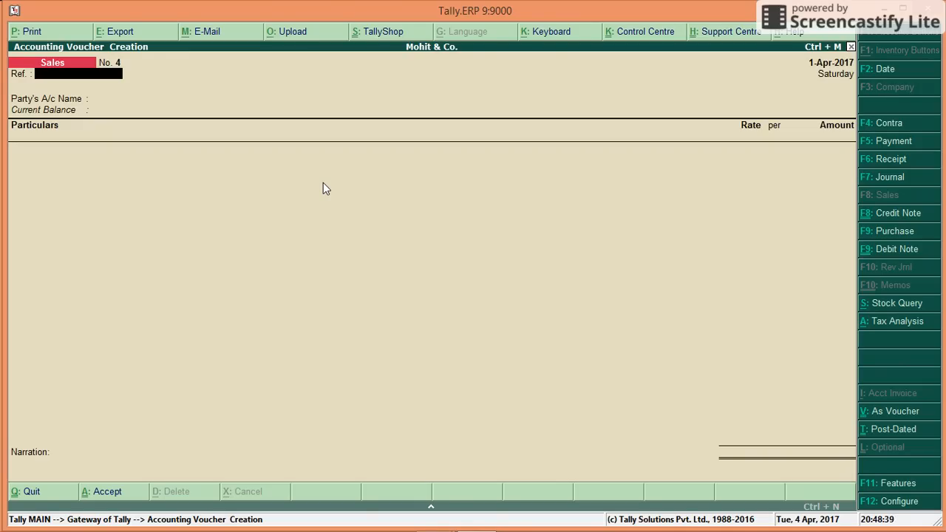
Create the new customer's ledger under Sundry Debtors and use it as the party account of the sales invoice.
key("Return")
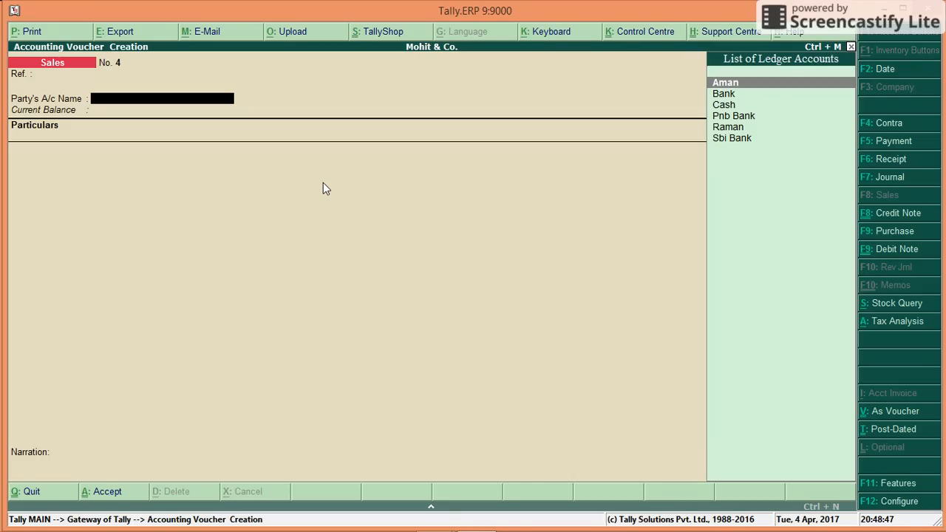
key("alt+c")
type("De")
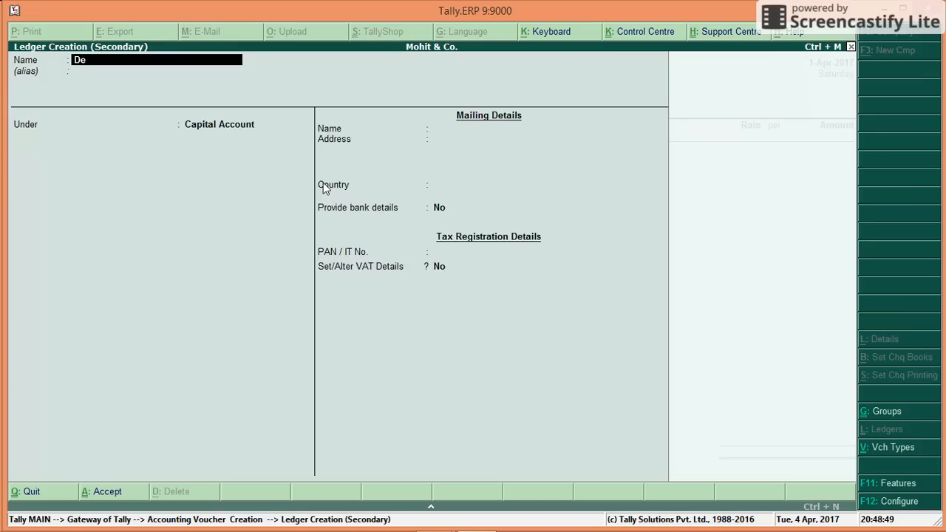
type("epak")
key("Return")
key("Return")
type("S")
key("Down")
key("Down")
key("Down")
key("Down")
key("Return")
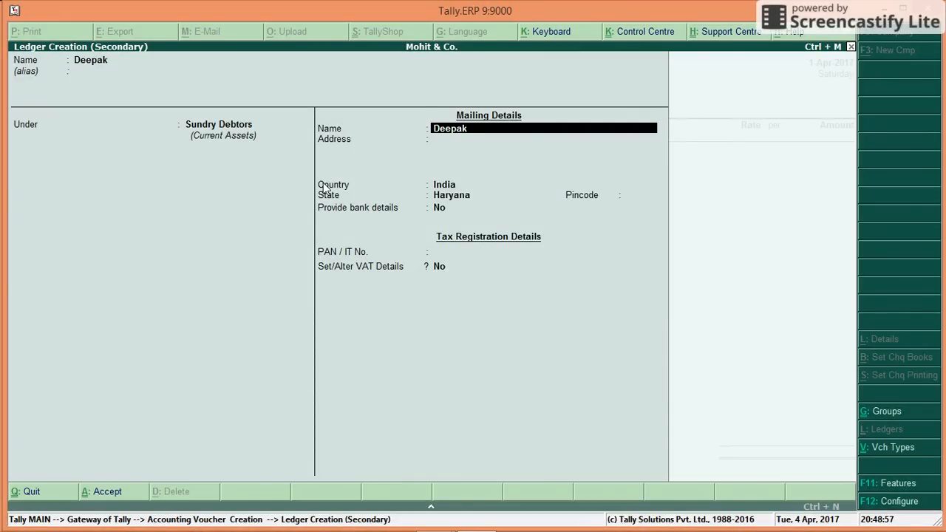
key("ctrl+a")
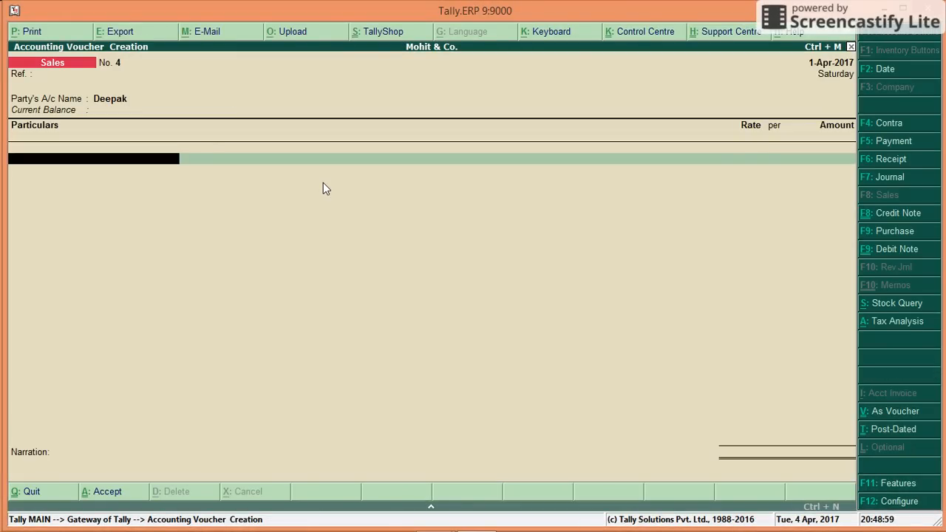
Add the Sales ledger with an amount of 24,000 to the credit invoice and save it without a narration.
type("Sa")
key("Down")
key("Return")
type("24,000")
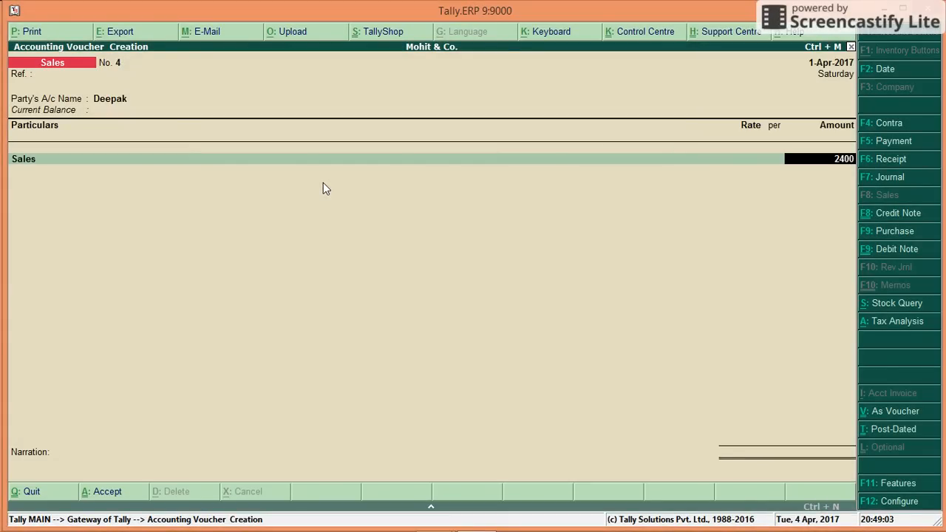
key("Return")
key("Return")
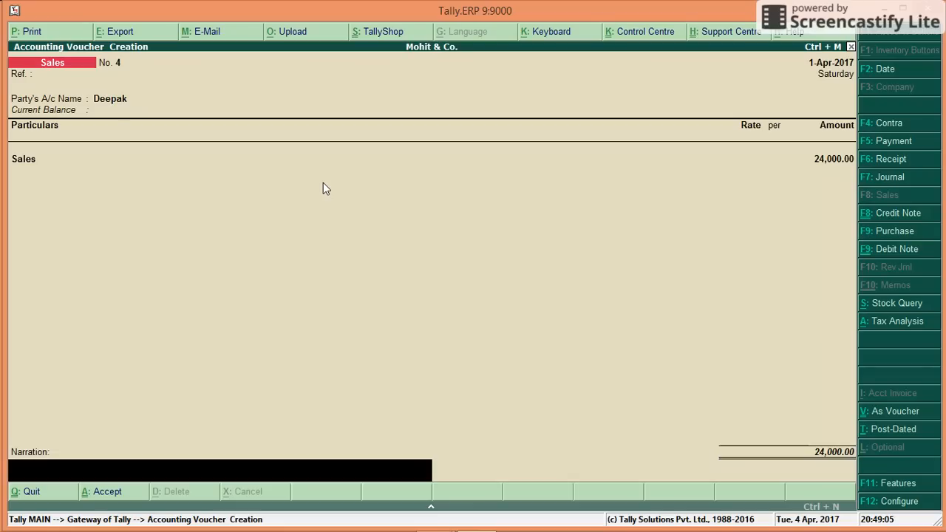
key("Return")
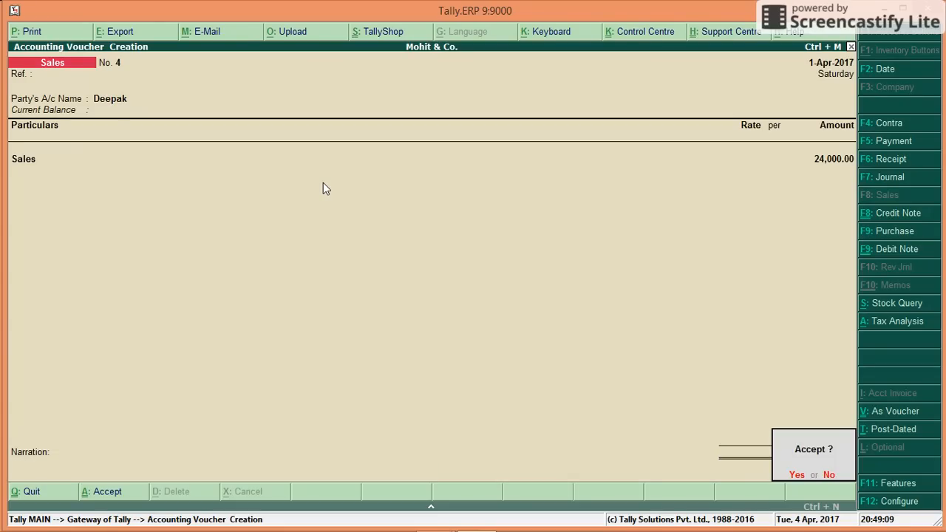
key("Return")
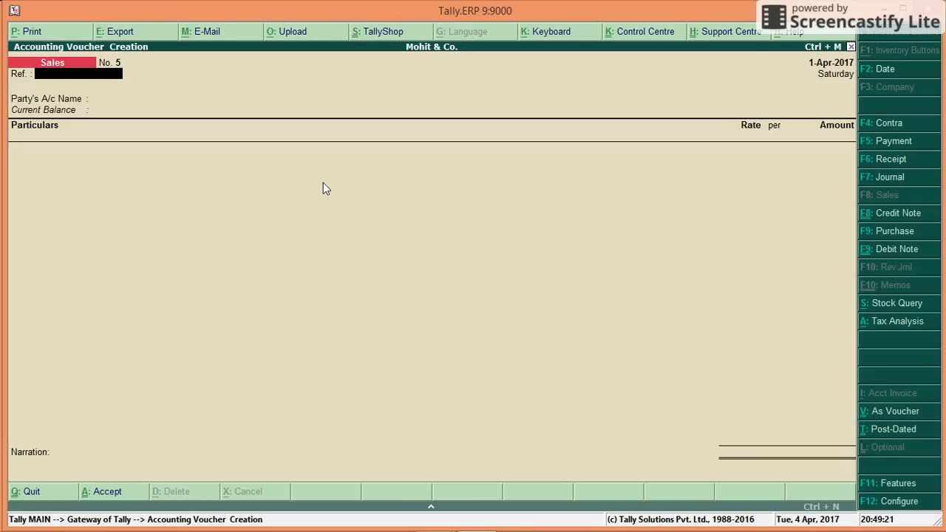
Start a Purchase entry in voucher mode with no supplier invoice details and credit Cash with 36,000.
key("F9")
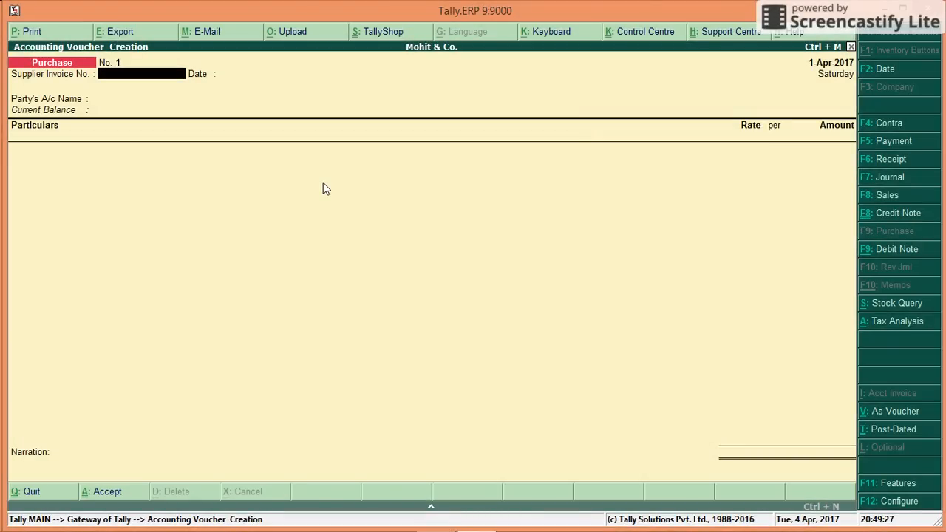
key("ctrl+v")
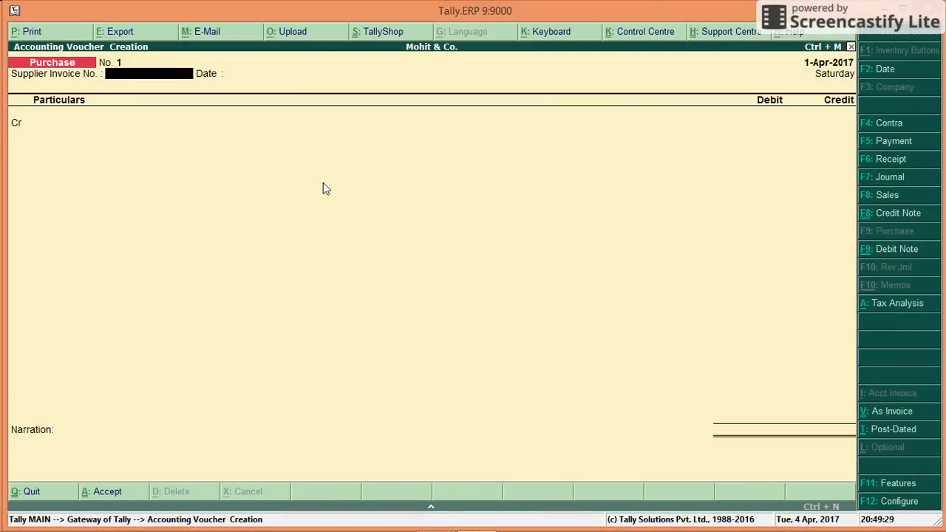
key("Return")
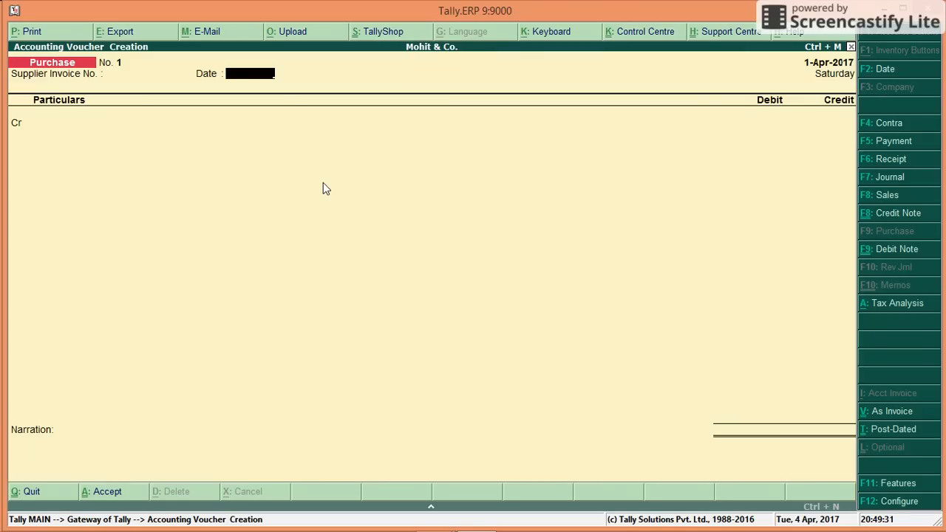
key("Return")
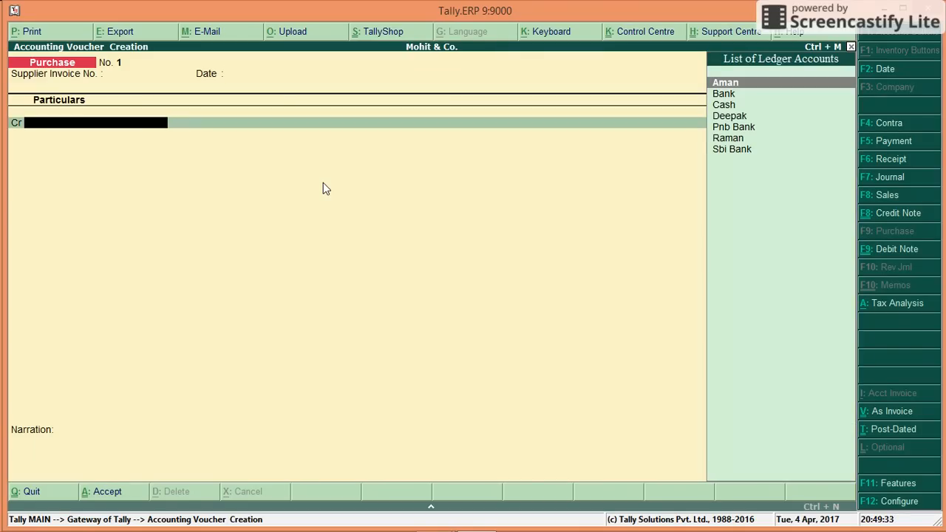
key("Down")
key("Down")
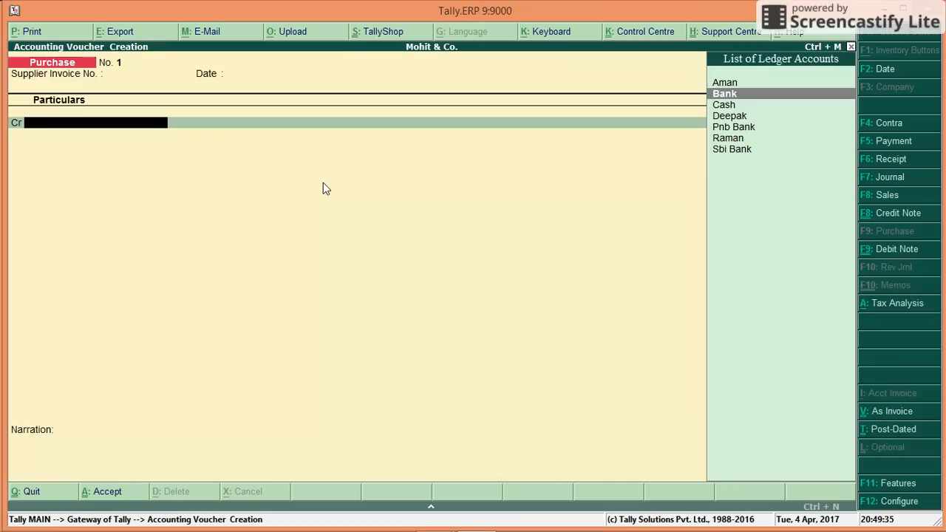
key("Return")
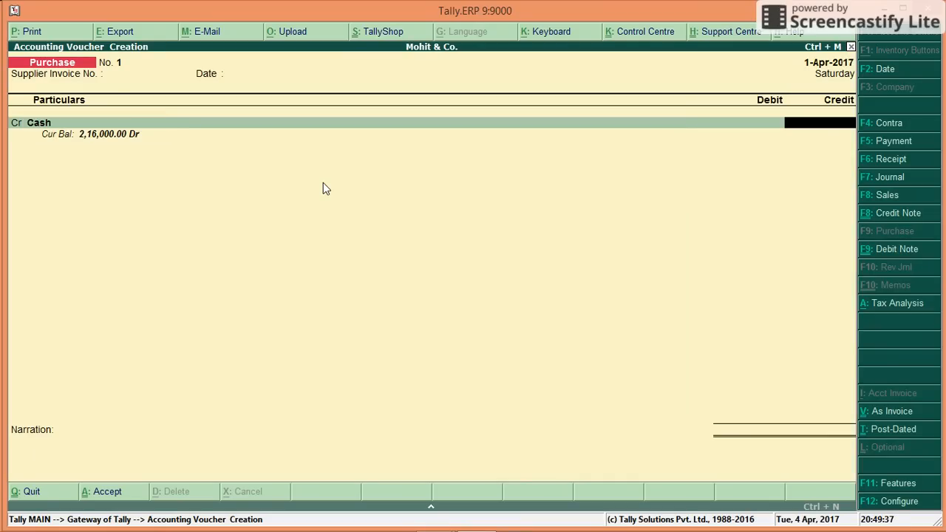
type("36000")
key("Return")
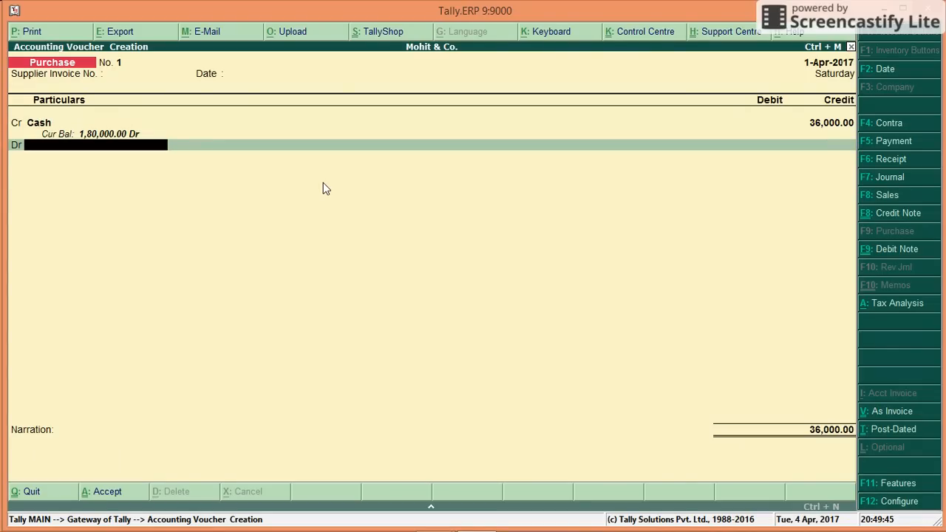
Create a ledger named Purchase under Purchase Accounts for the debit line of the voucher.
key("alt+c")
type("Pu")
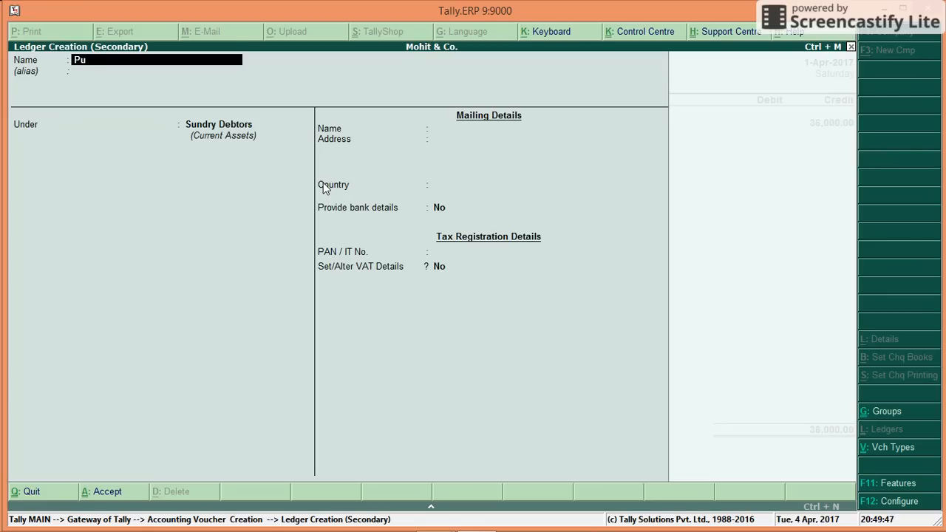
type("rchase")
key("Return")
type("Pur")
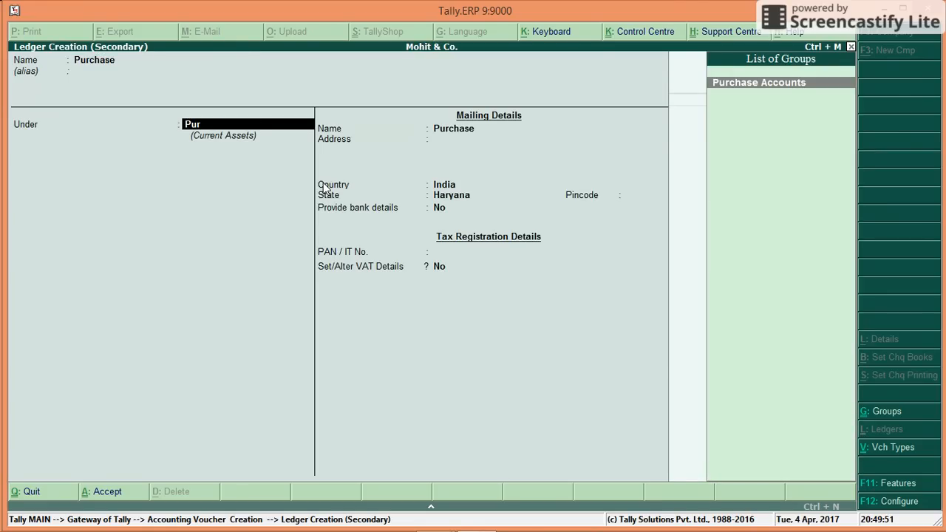
key("Return")
key("ctrl+a")
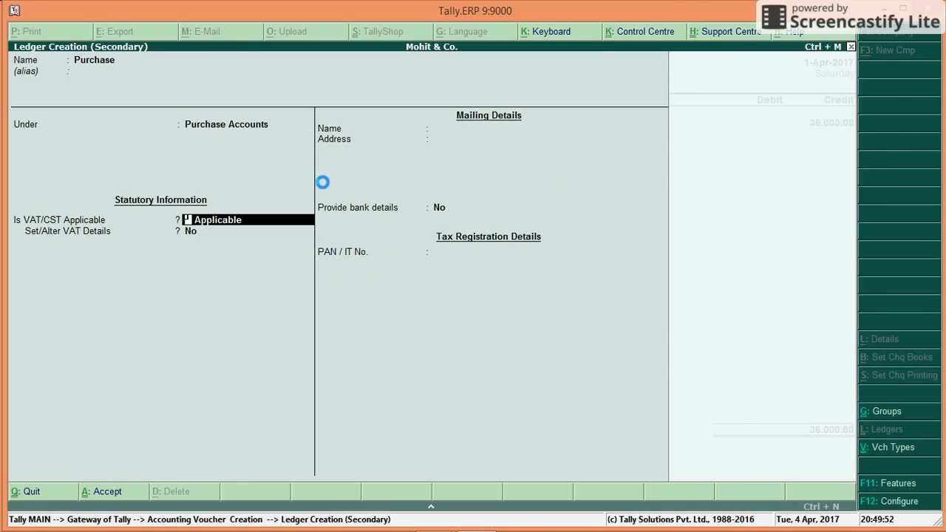
key("Return")
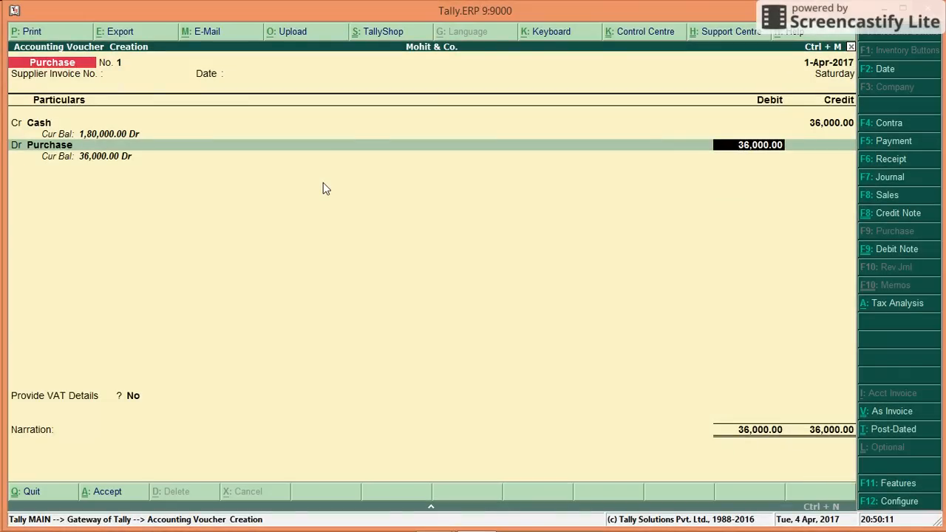
Debit Purchase with 36,000 and save the cash purchase voucher without VAT details or a narration.
key("Return")
key("Return")
key("Return")
key("Return")
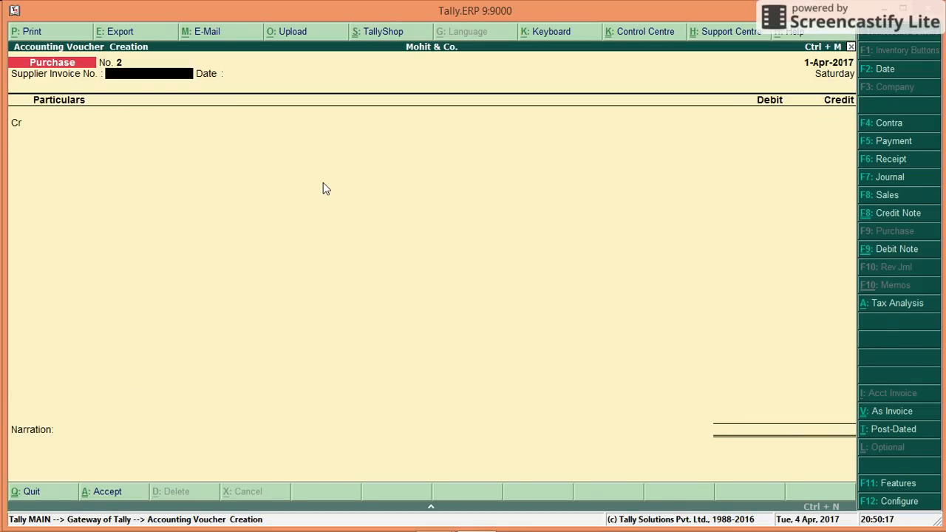
Switch the next purchase entry to invoice mode and select Cash as the party account.
key("ctrl+v")
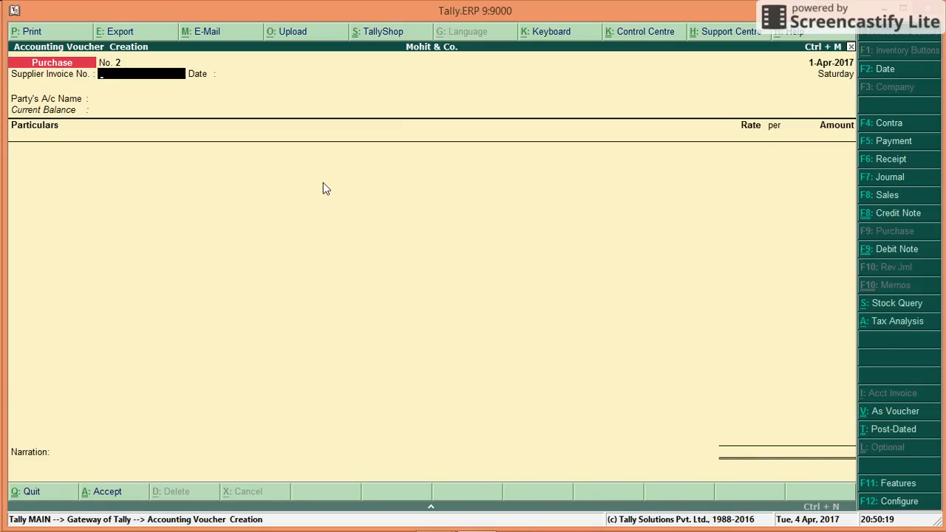
key("Return")
key("Return")
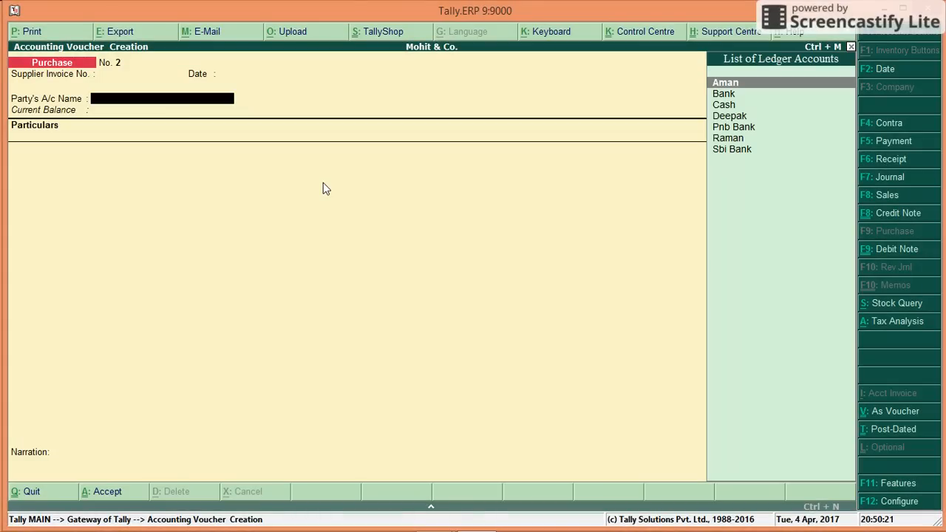
key("Down")
key("Down")
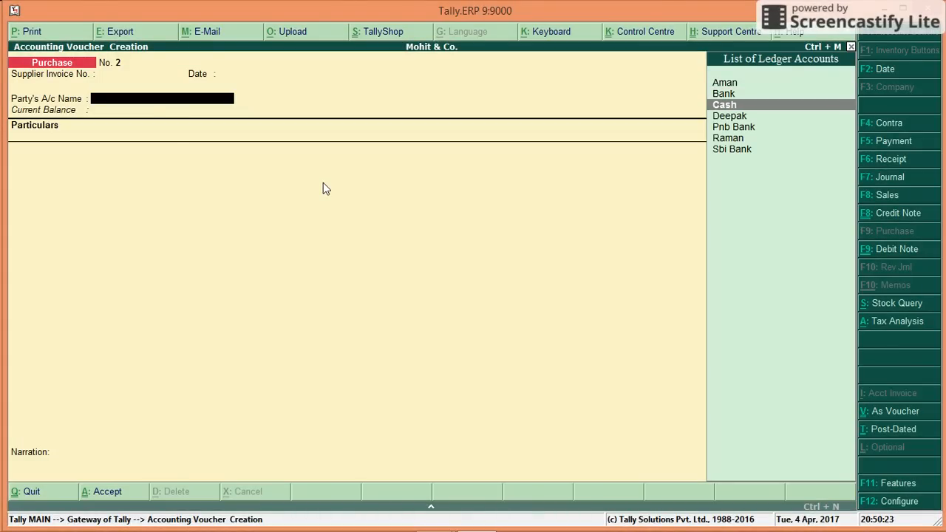
key("Return")
Add the Purchase ledger with an amount of 36,000 and save the invoice without VAT details or a narration.
type("P")
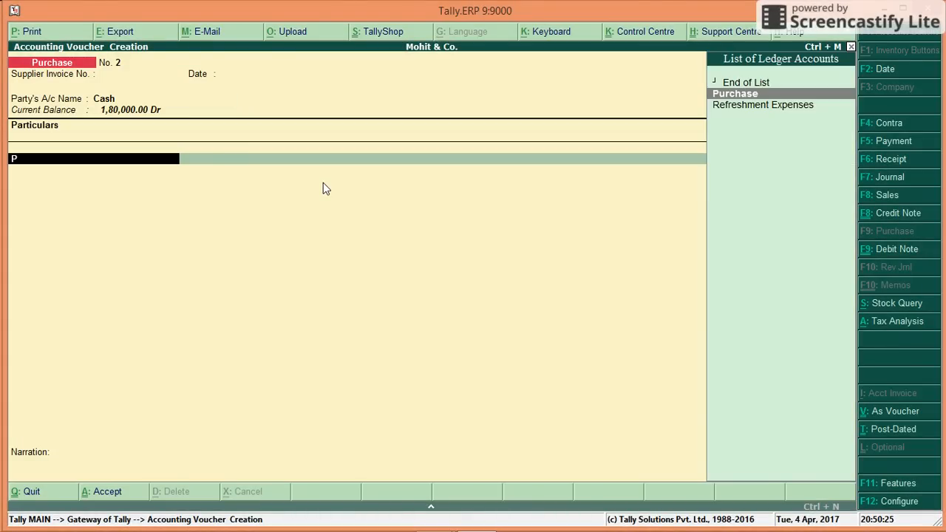
key("Return")
type("36000")
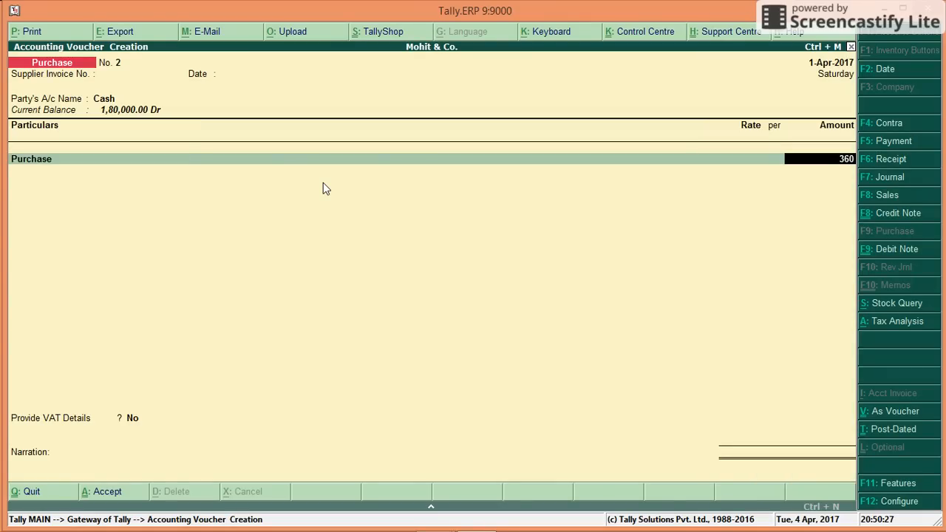
key("Return")
key("Return")
key("Return")
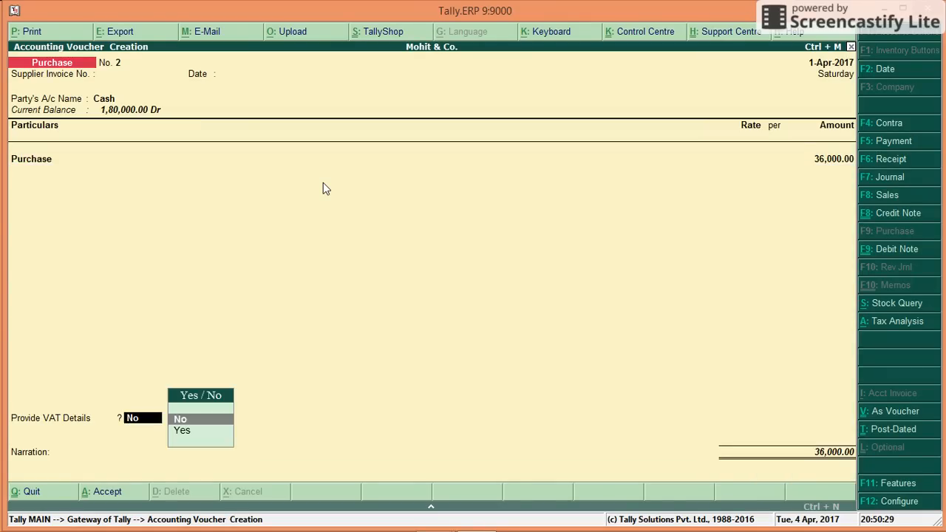
key("Return")
key("Return")
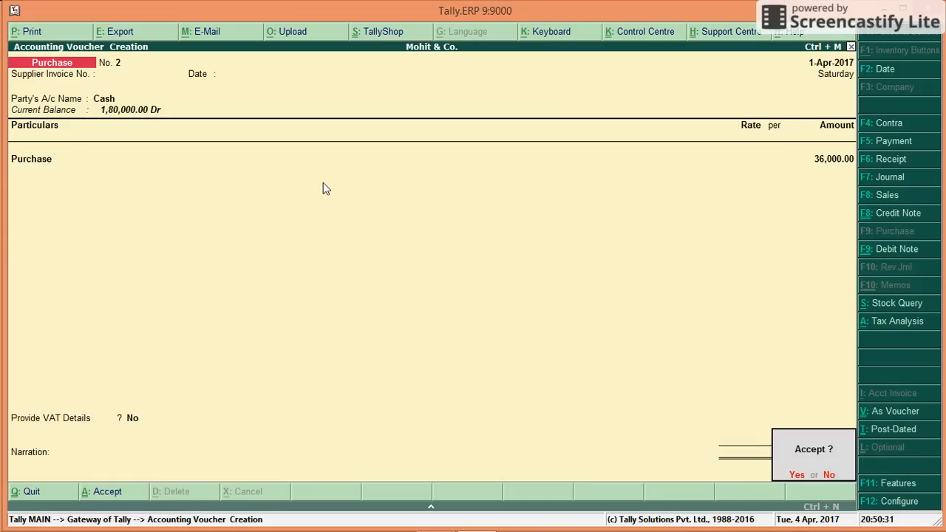
key("Return")
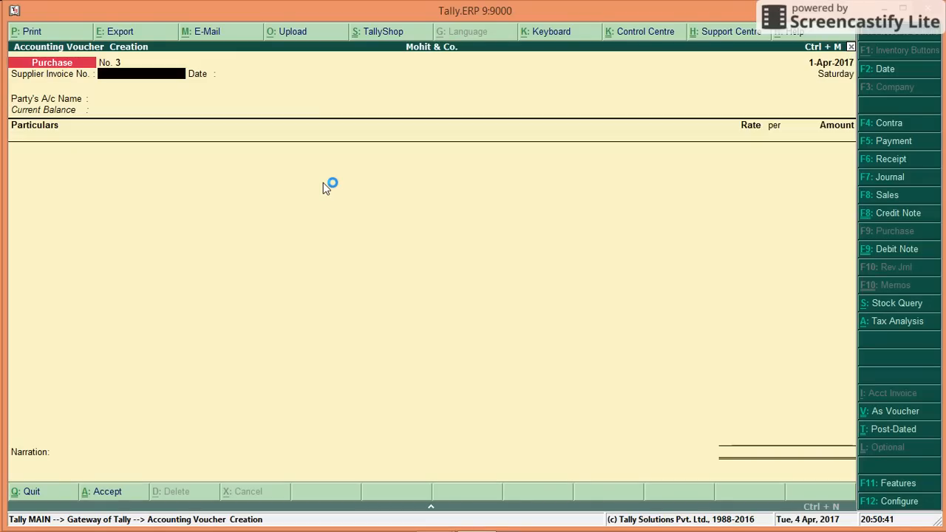
Start a new party ledger from the next purchase invoice and enter the supplier's name.
key("Return")
key("Return")
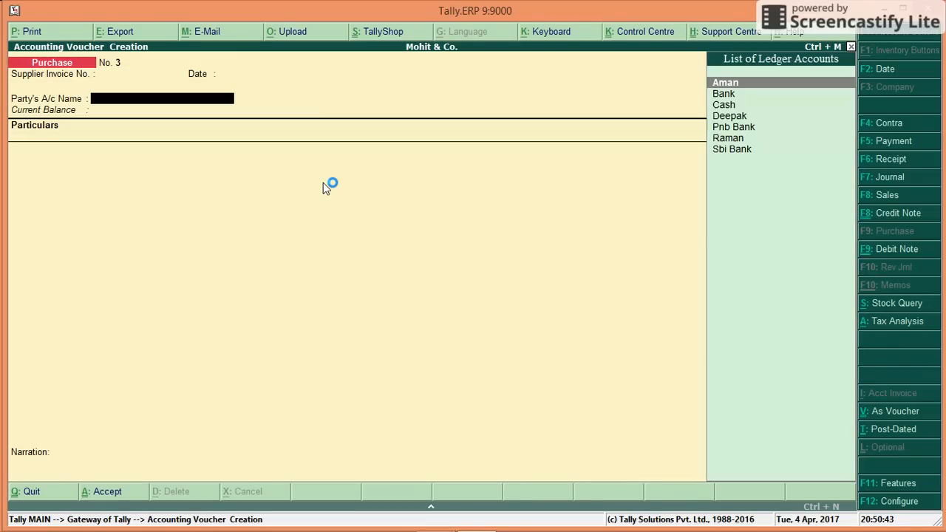
key("alt+c")
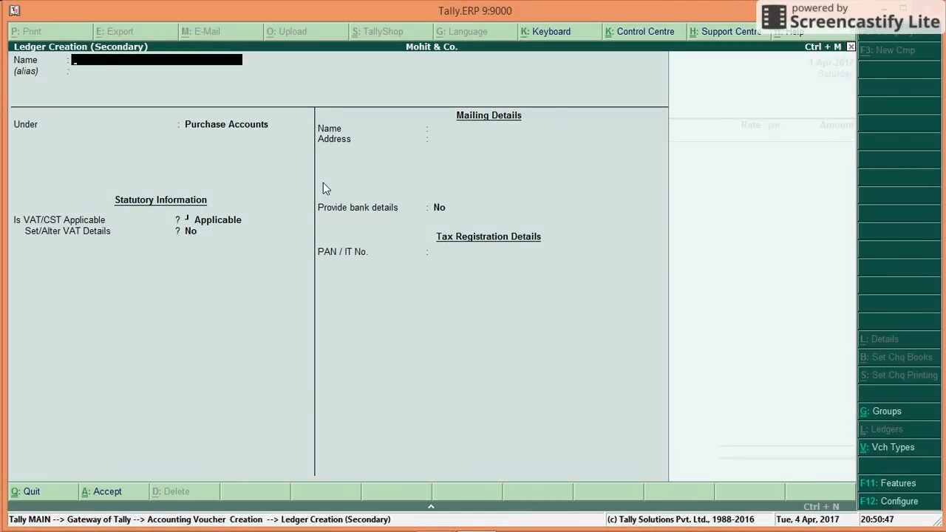
type("Panja")
key("BackSpace")
key("BackSpace")
type("kaj")
key("Return")
Place the supplier's ledger under Sundry Creditors and save it with the default mailing and tax details.
type("S")
key("Down")
key("Down")
key("Down")
key("Down")
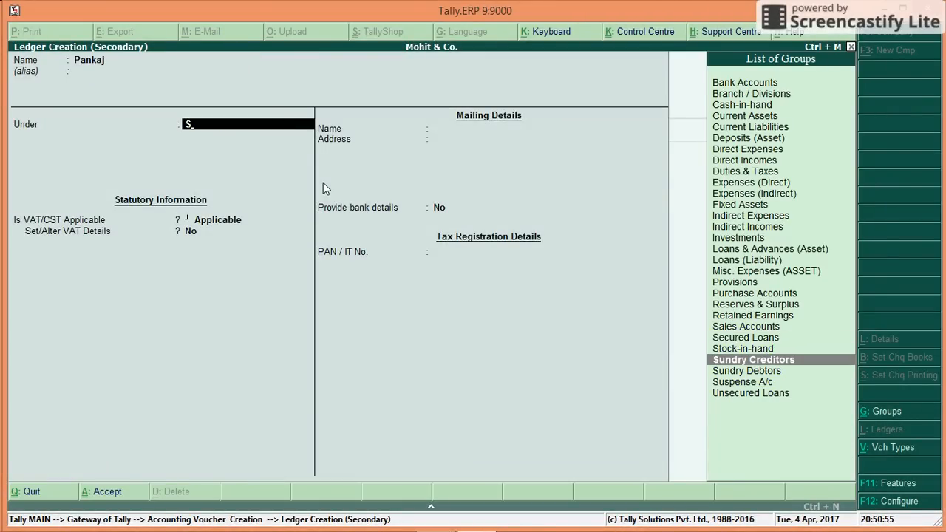
key("Return")
key("Return")
key("Return")
key("Return")
key("Return")
key("Return")
key("Return")
key("Return")
key("Return")
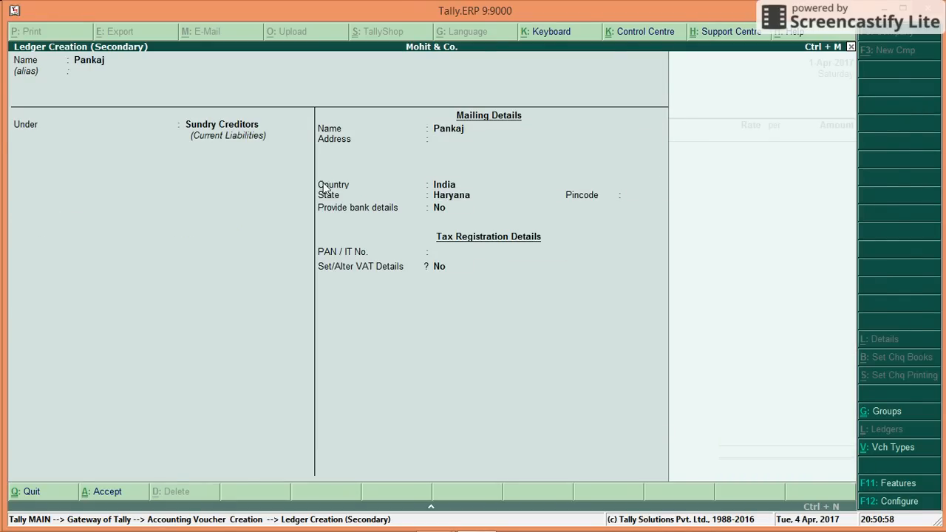
Add the Purchase ledger with an amount of 4,500 to the supplier's invoice and save it without a narration.
type("P")
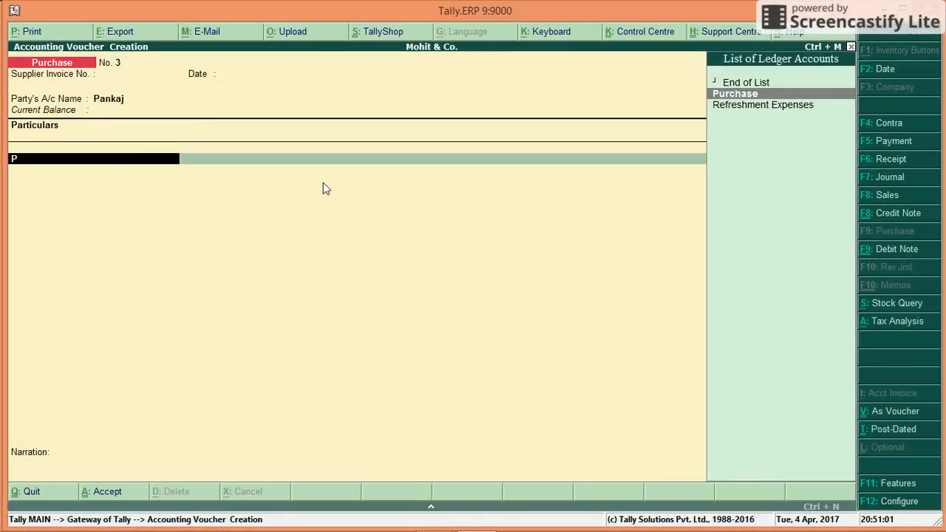
key("Return")
type("4500")
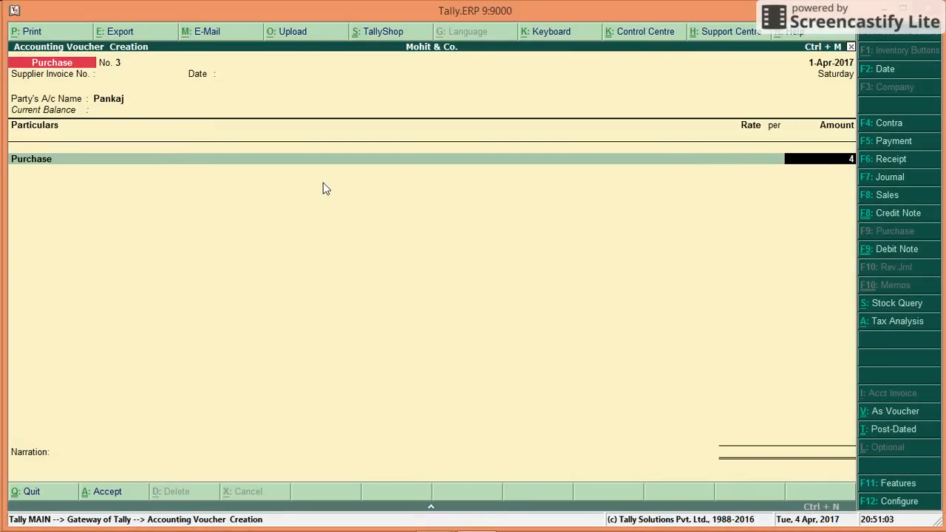
key("Return")
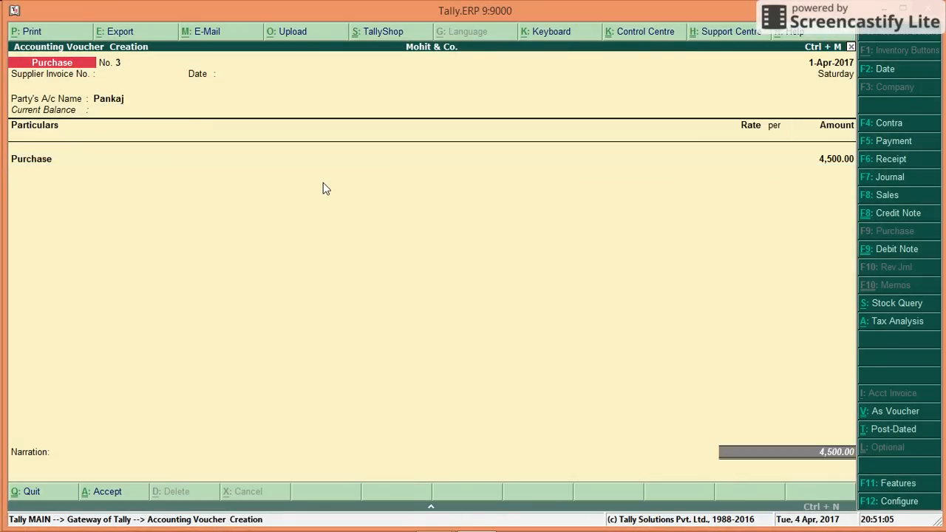
key("Return")
key("Return")
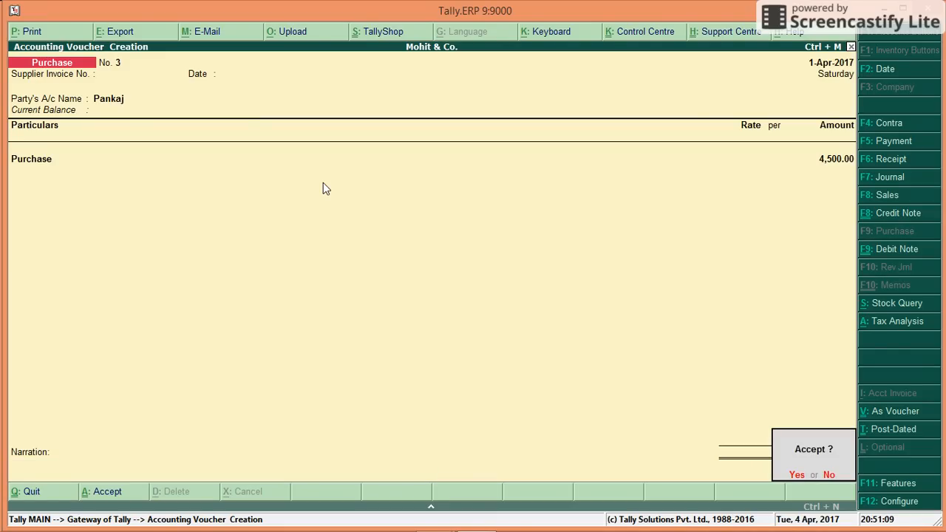
key("Return")
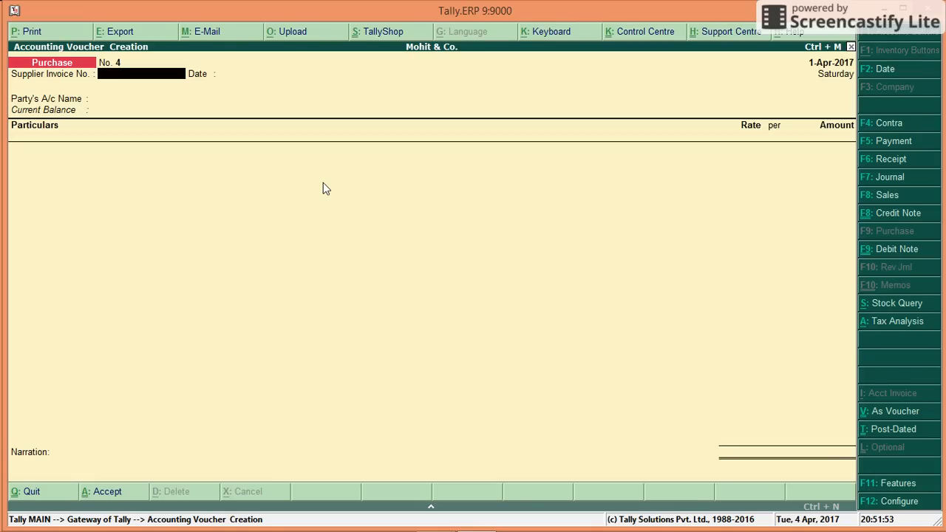
Begin the next purchase invoice, leaving its supplier invoice number blank.
key("Return")
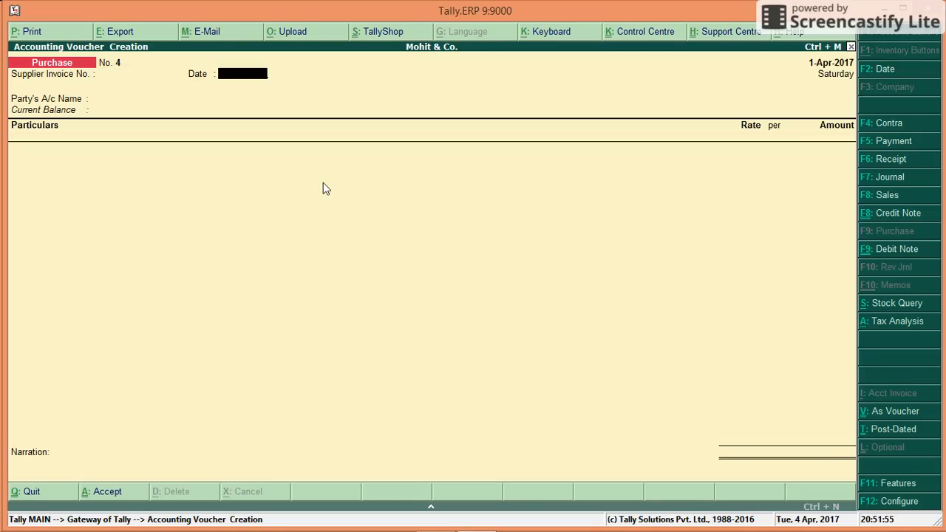